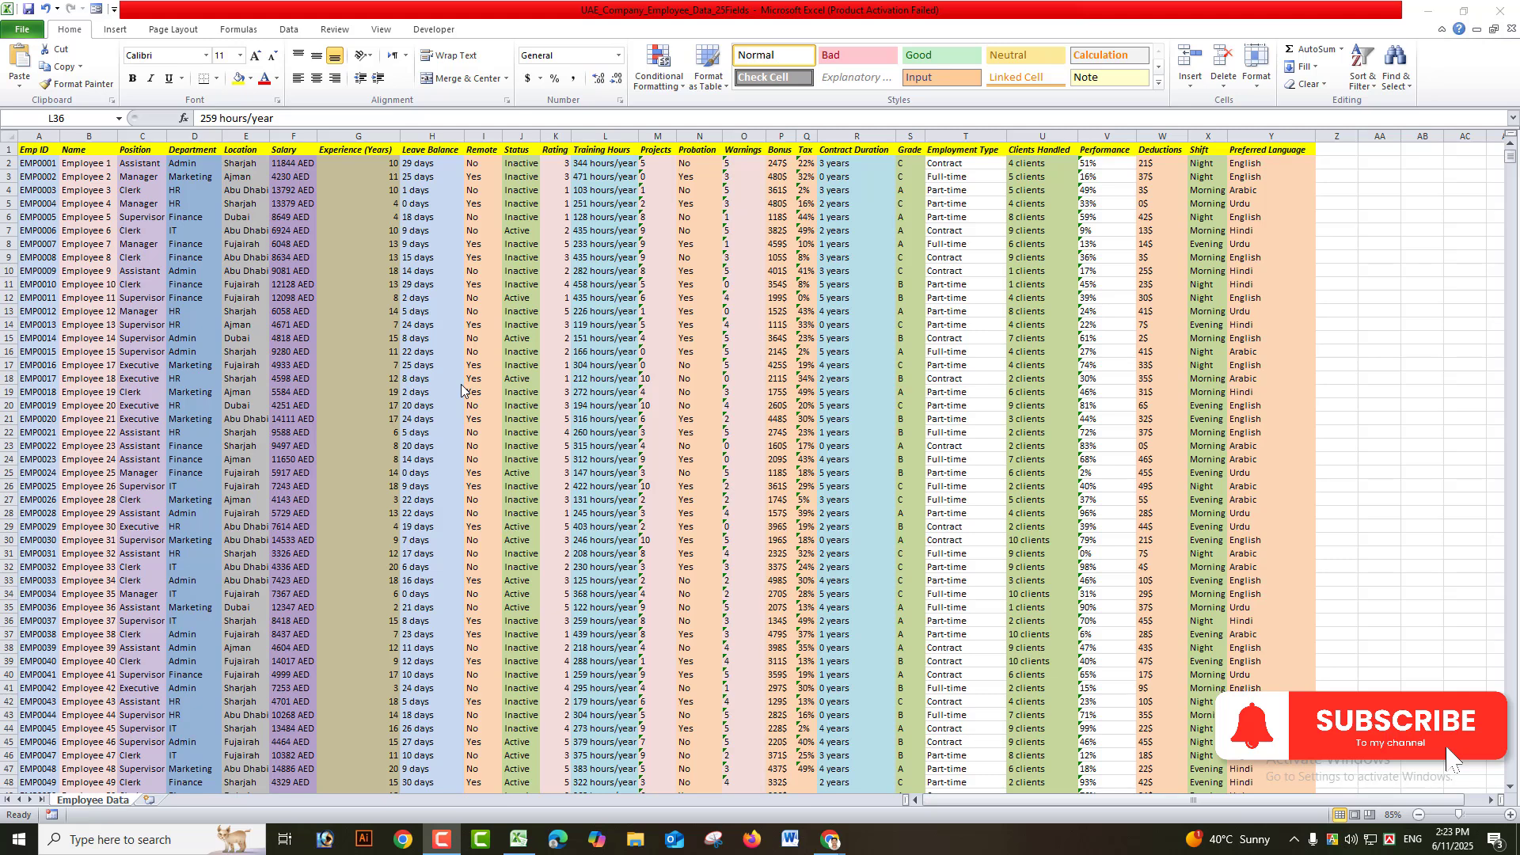
# - Draw a rectangle about 13.15" wide and 4.67" high over the employee data, spanning roughly columns C to T and rows 12 to 34
pyautogui.click(127, 39)
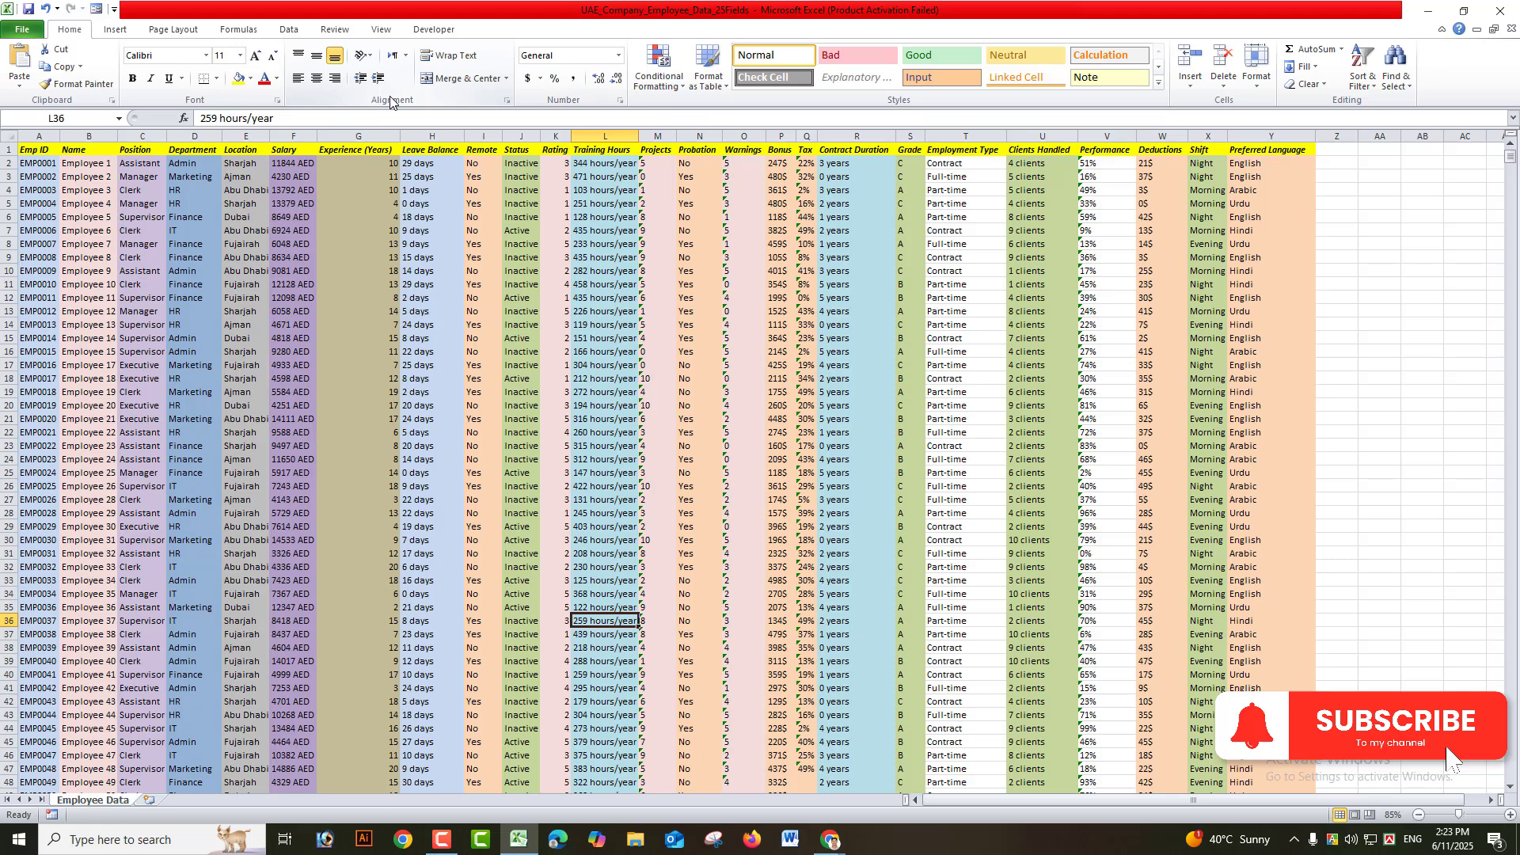
pyautogui.click(487, 351)
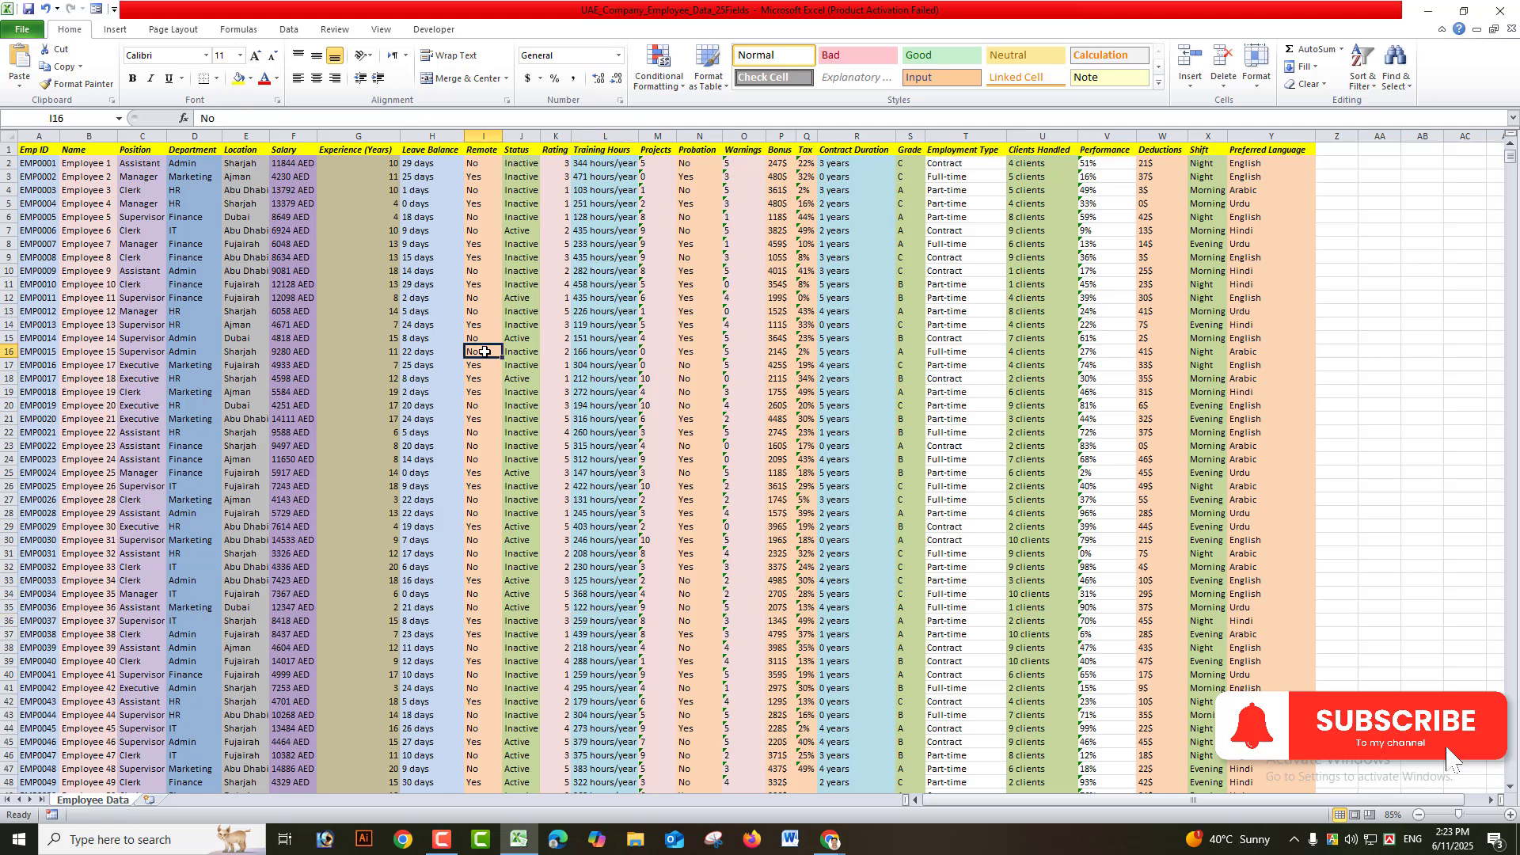
pyautogui.click(116, 32)
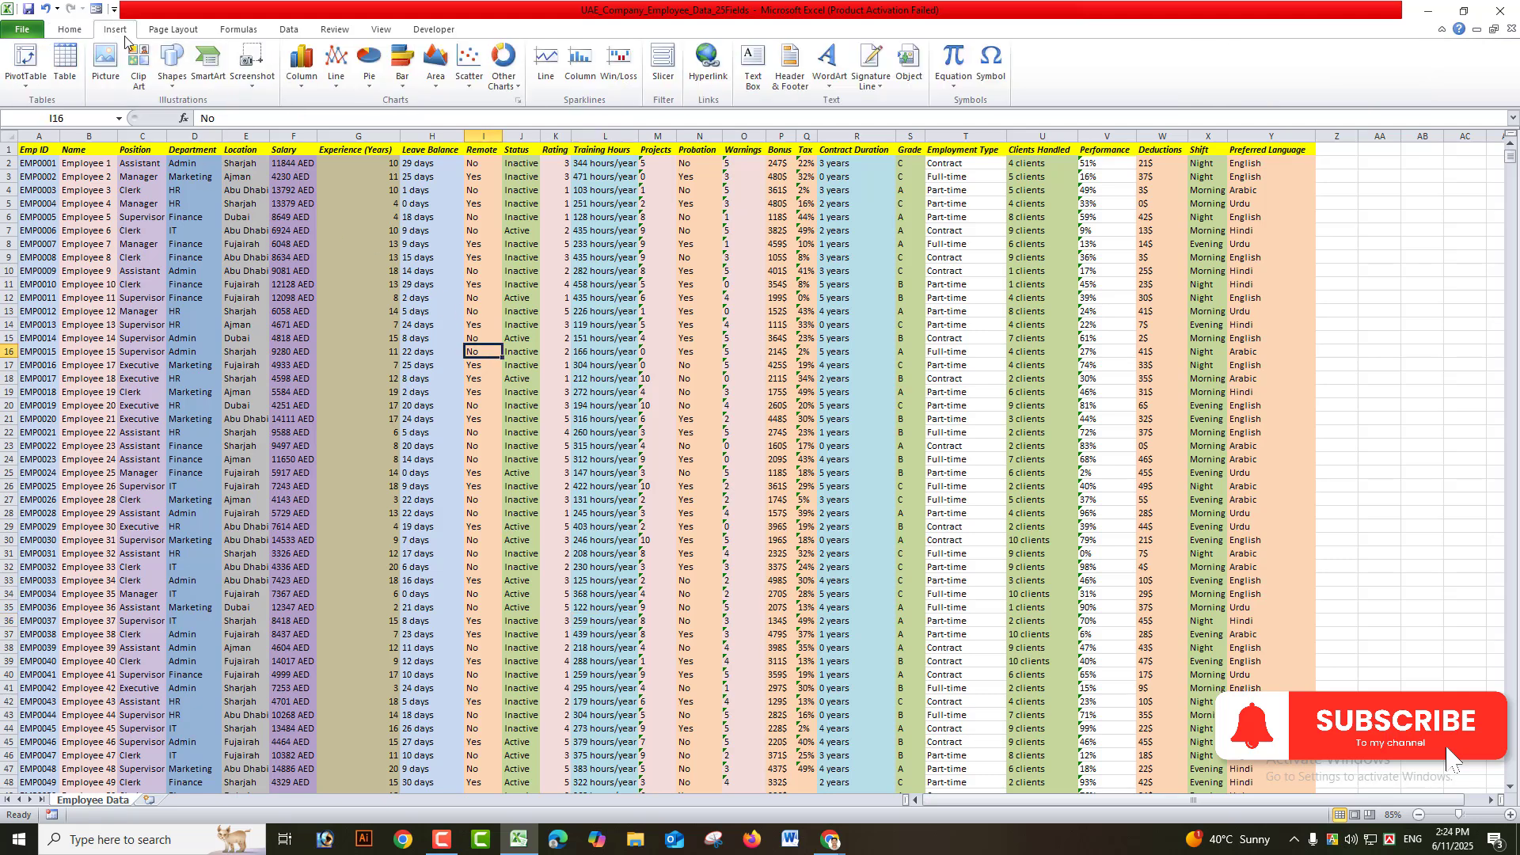
pyautogui.click(174, 79)
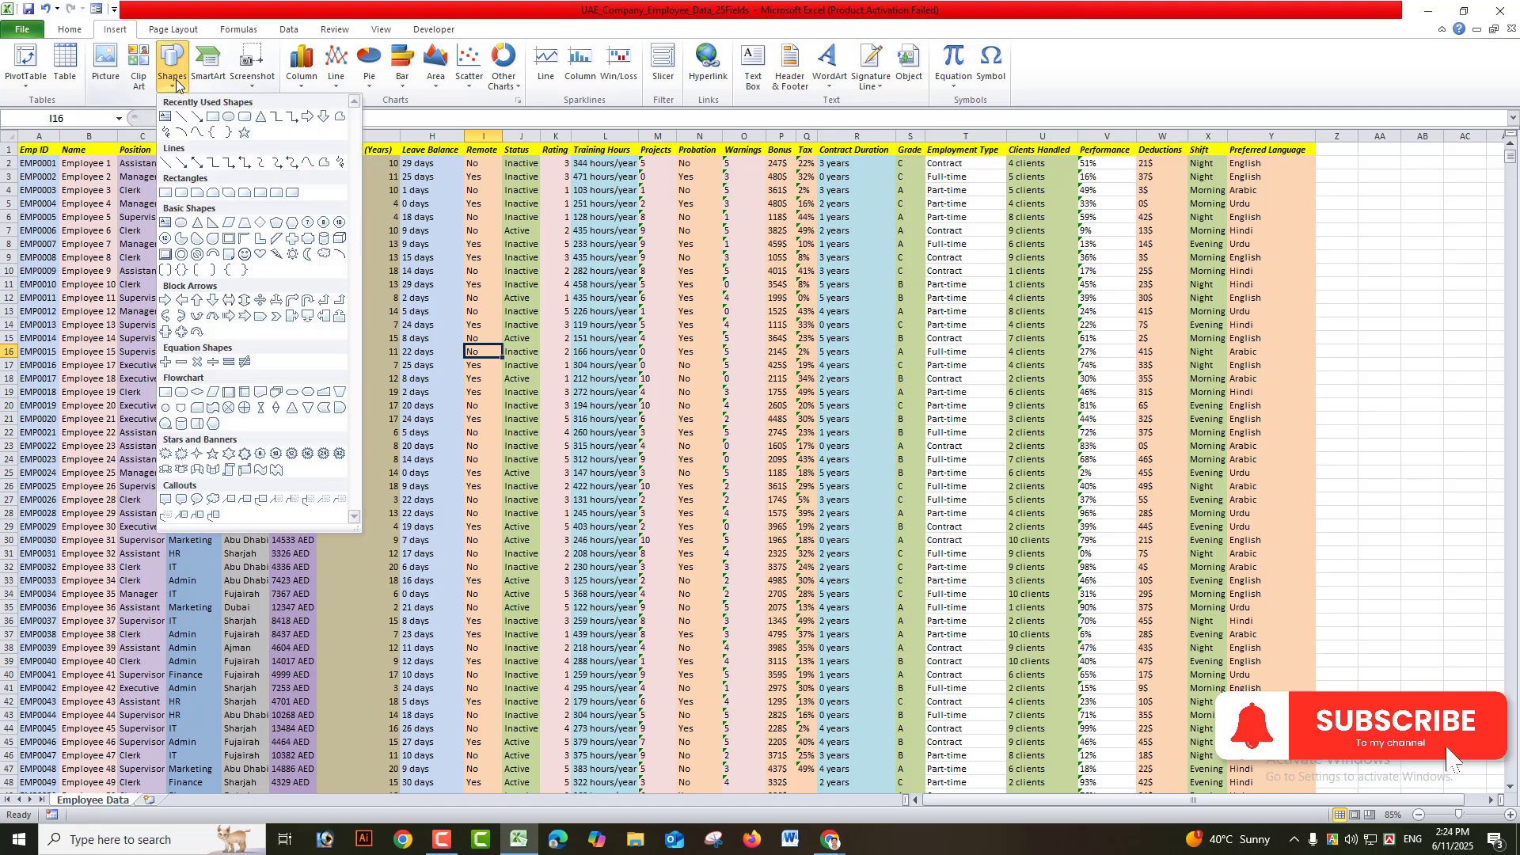
pyautogui.click(213, 116)
pyautogui.moveTo(153, 298)
pyautogui.mouseDown()
pyautogui.moveTo(216, 369)
pyautogui.moveTo(1003, 601)
pyautogui.mouseUp()
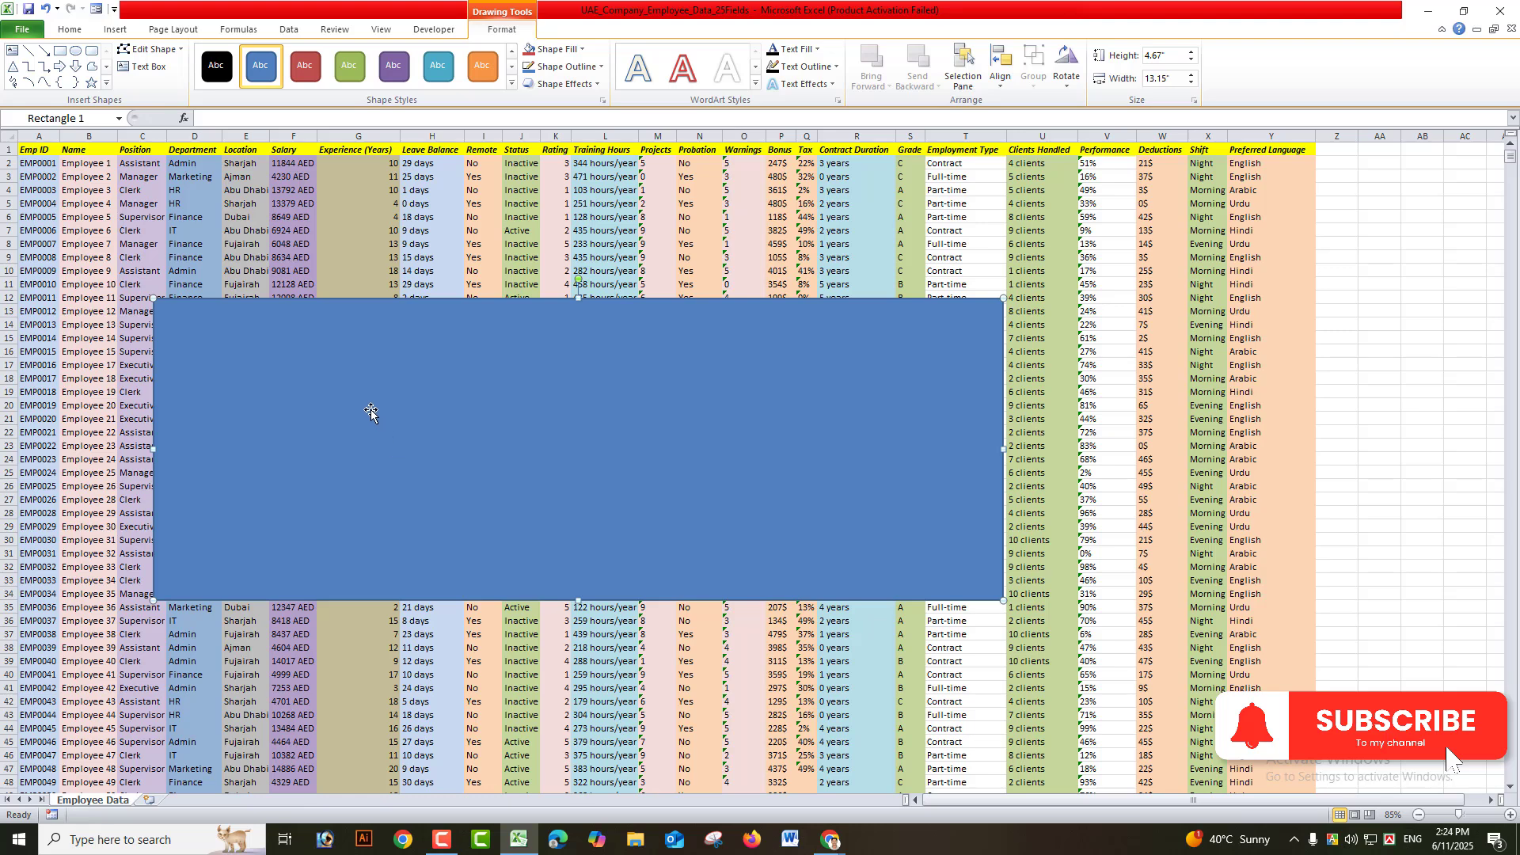
# - Add the text "Do Not Copy" inside the rectangle
pyautogui.rightClick(345, 376)
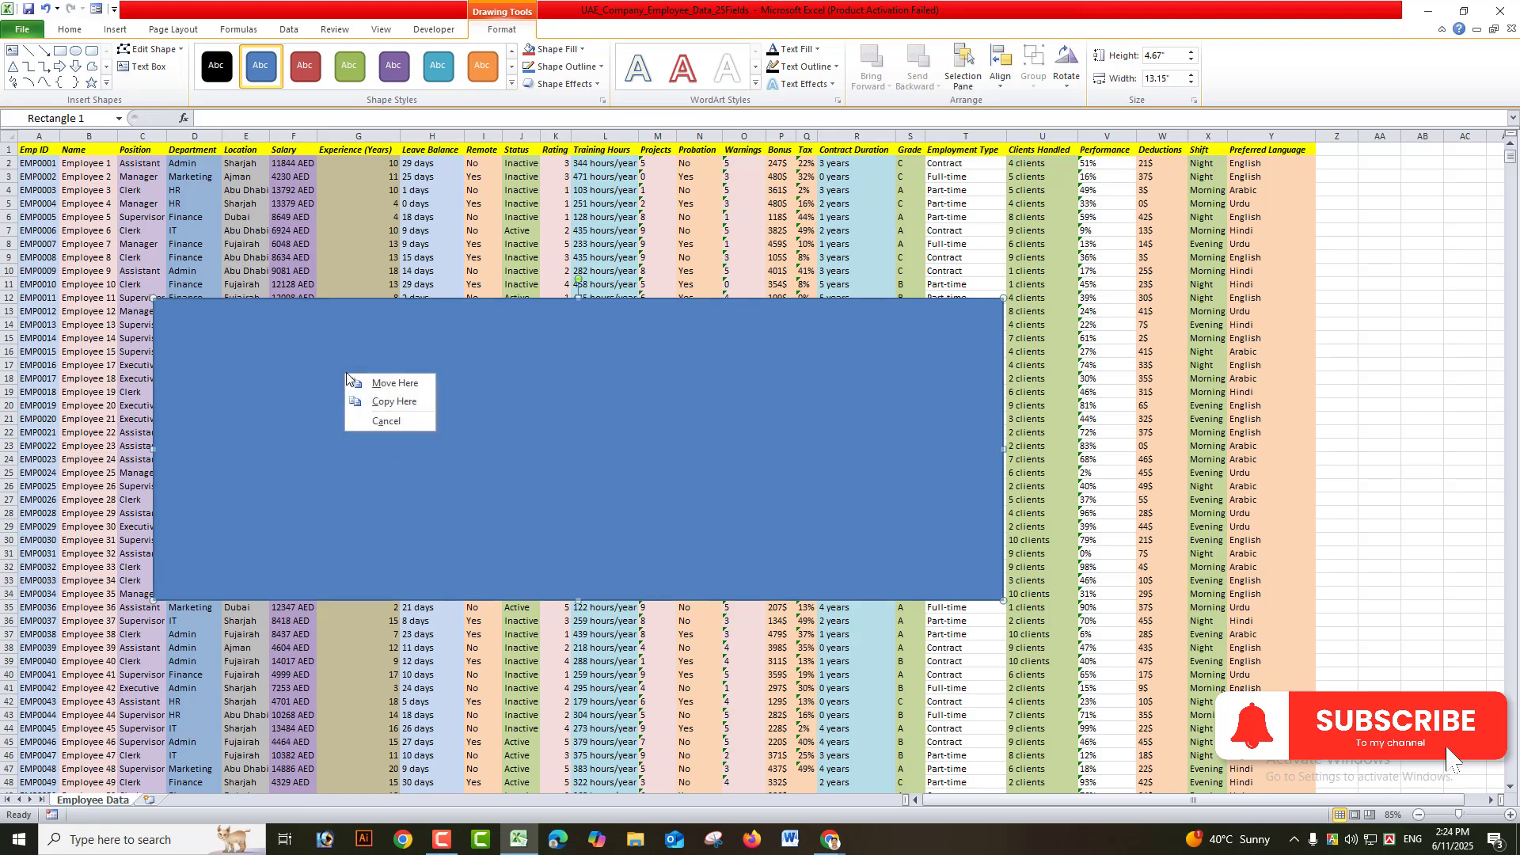
pyautogui.click(277, 366)
pyautogui.rightClick(276, 368)
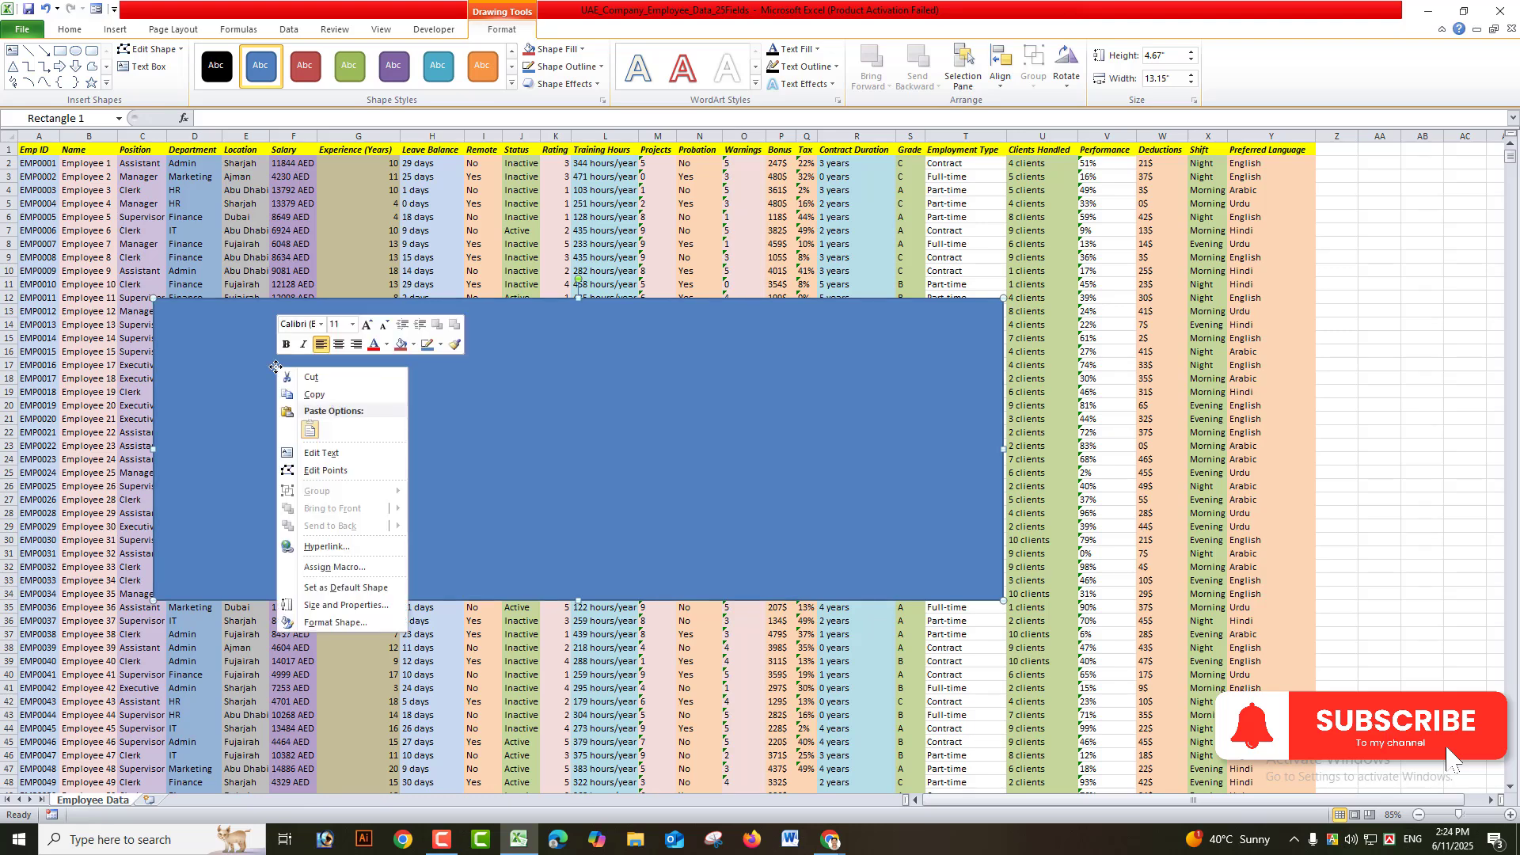
pyautogui.click(312, 454)
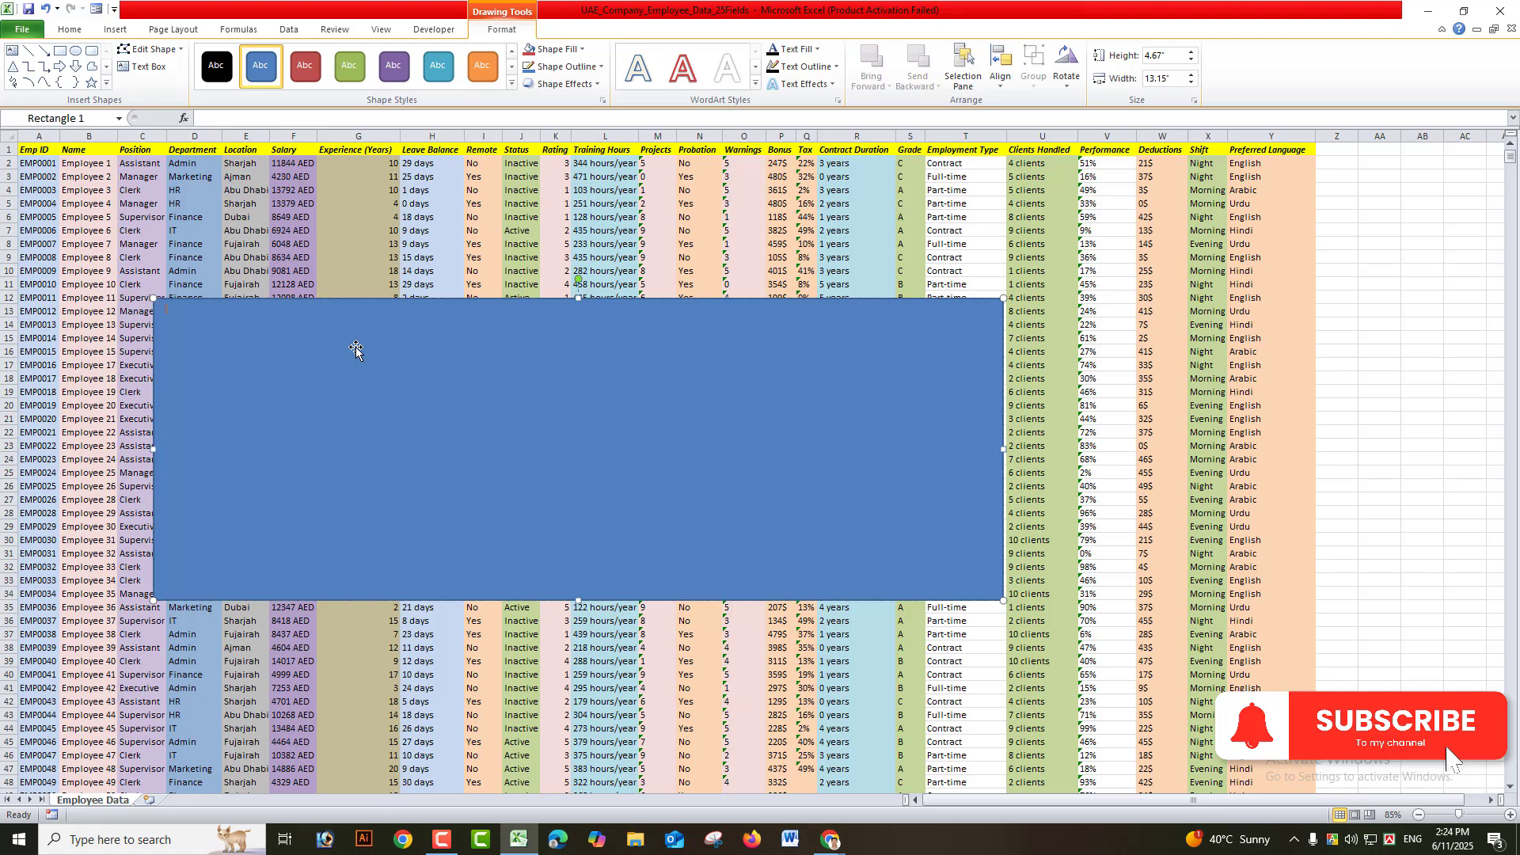
pyautogui.write('Not Copy')
# - Set the font size of the rectangle's "Do Not Copy" text to 160
pyautogui.click(73, 32)
pyautogui.click(240, 56)
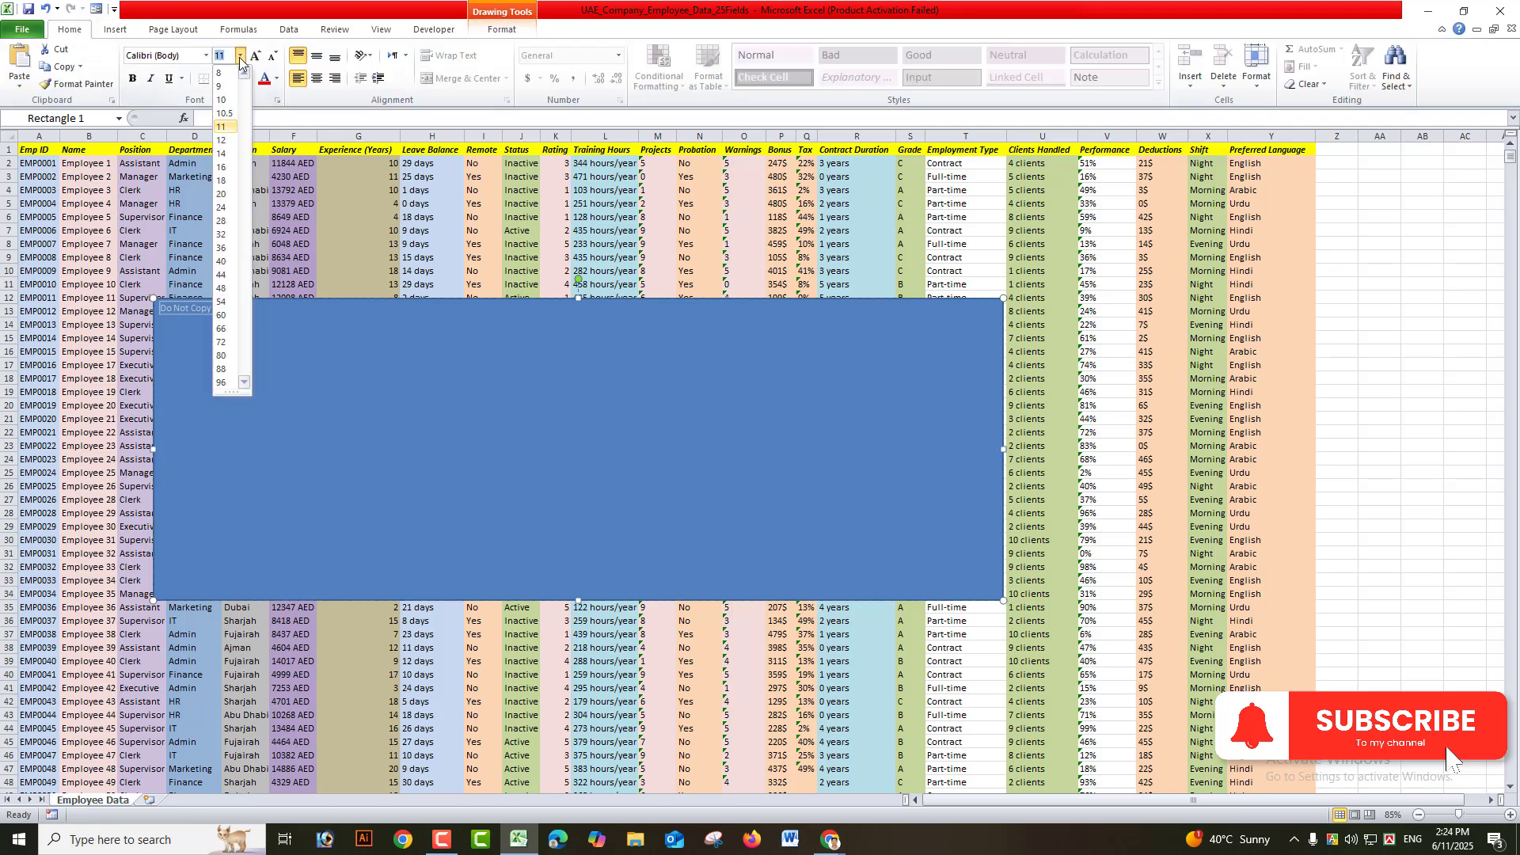
pyautogui.write('160')
pyautogui.press('Return')
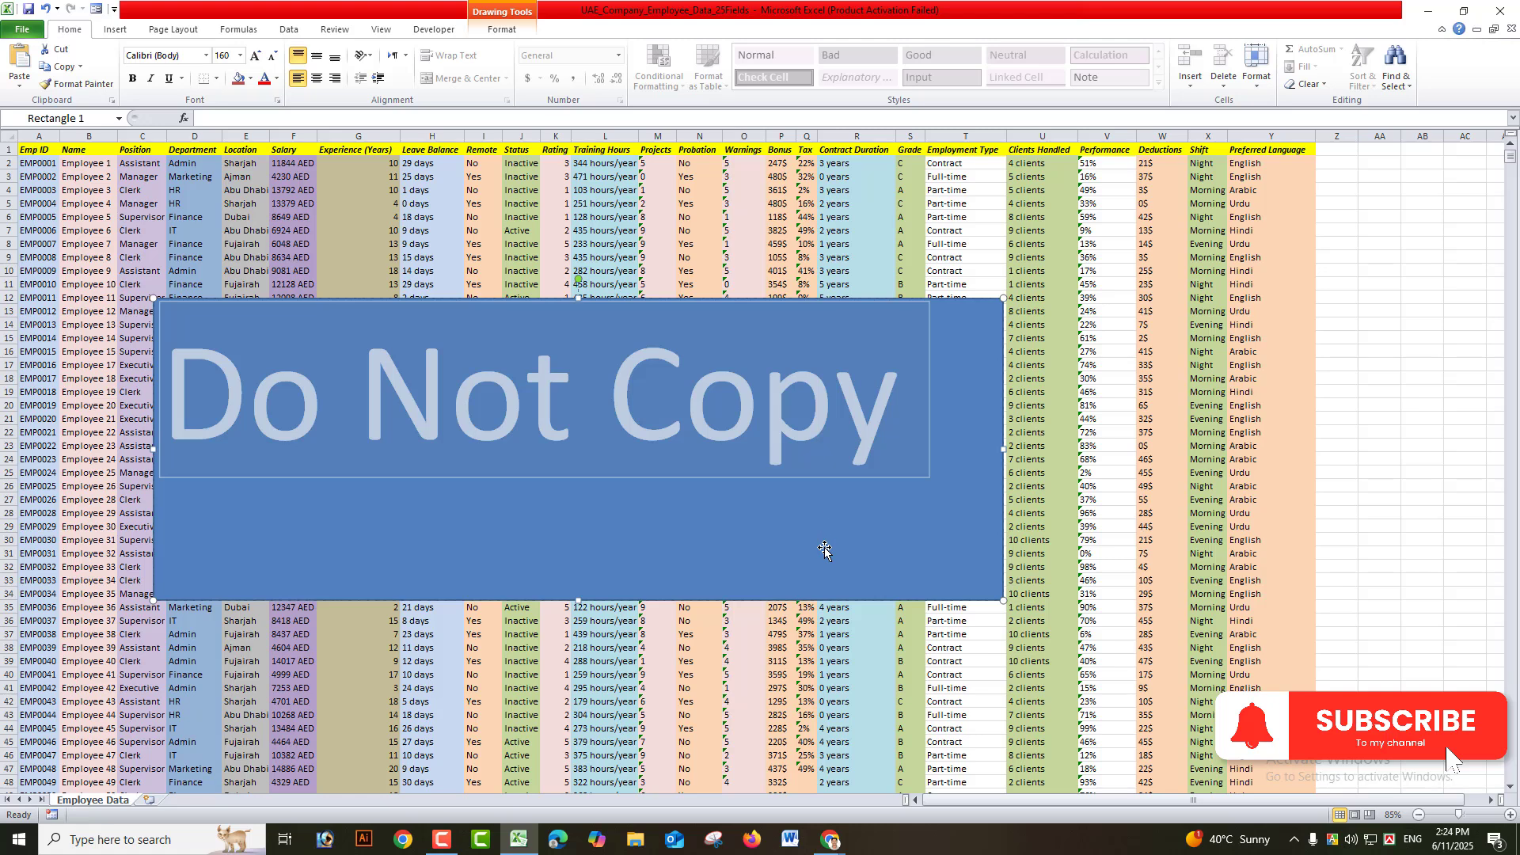
pyautogui.click(820, 550)
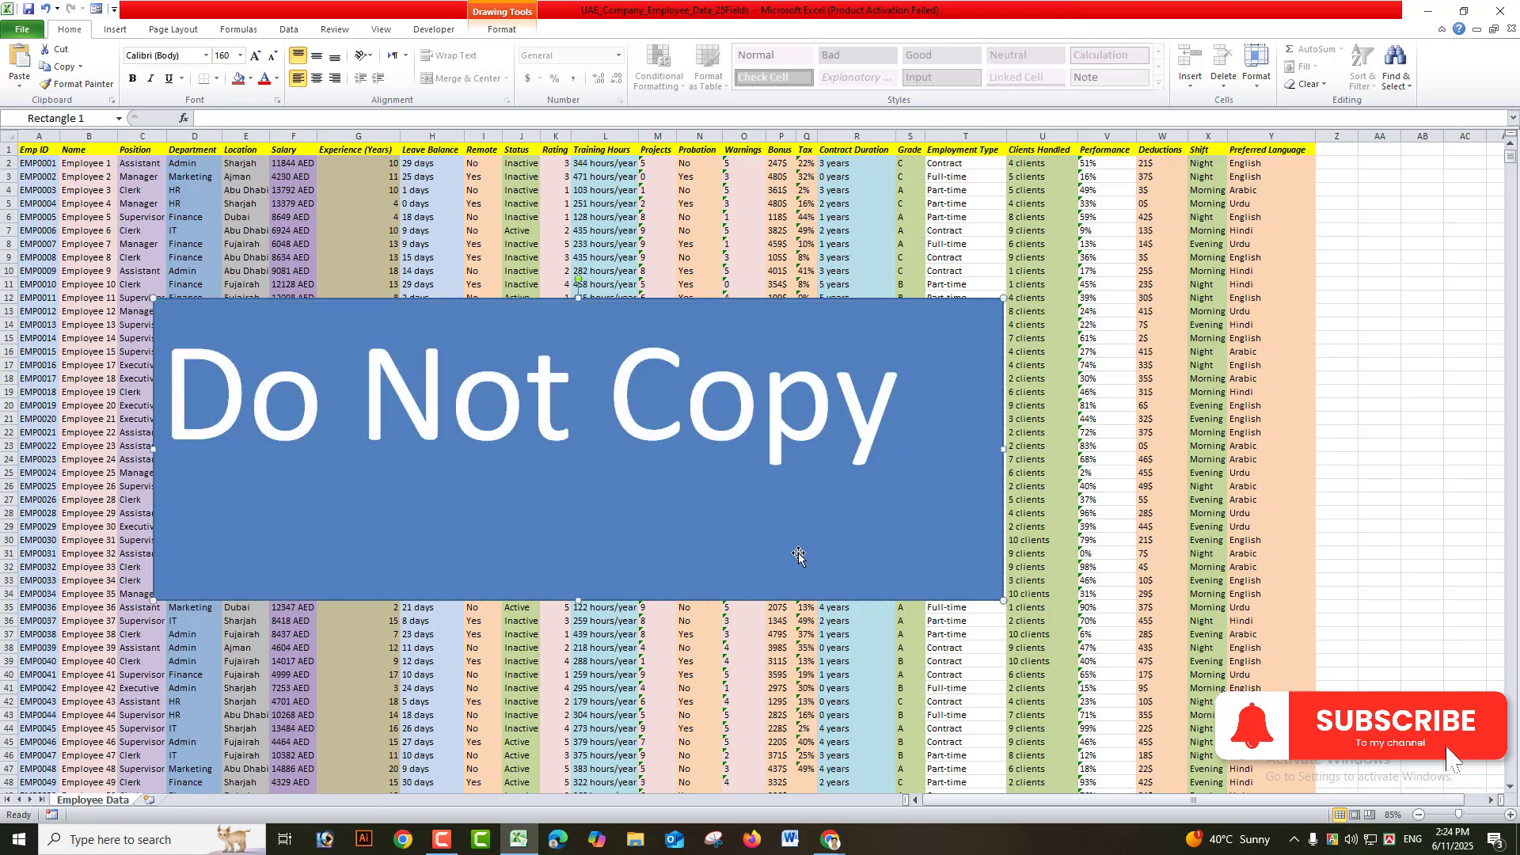
# - Remove both the fill and the outline from the rectangle behind the "Do Not Copy" text
pyautogui.click(666, 445)
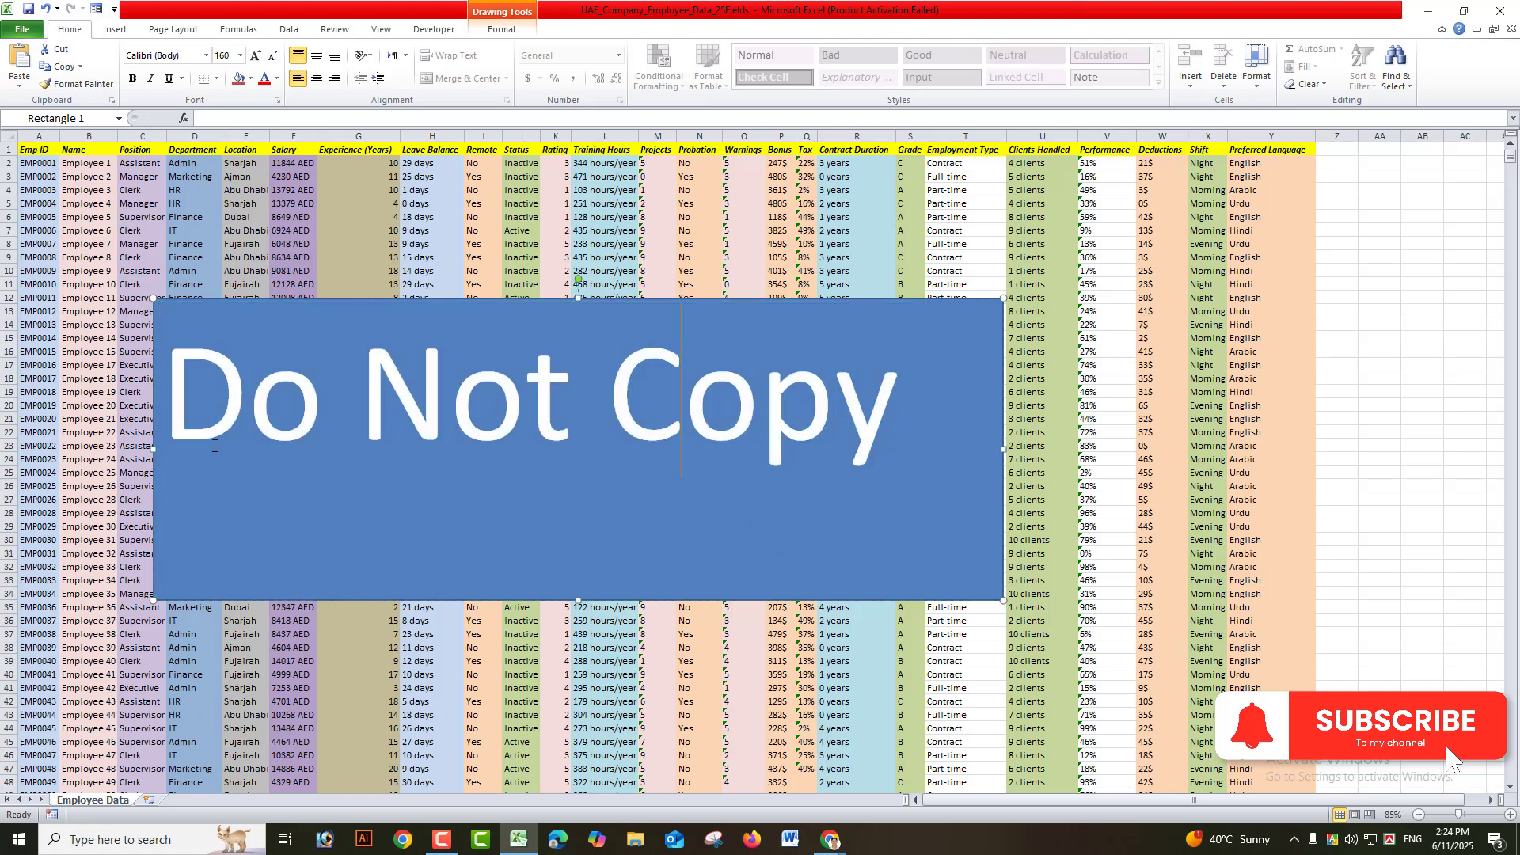
pyautogui.moveTo(158, 412); pyautogui.dragTo(785, 411)
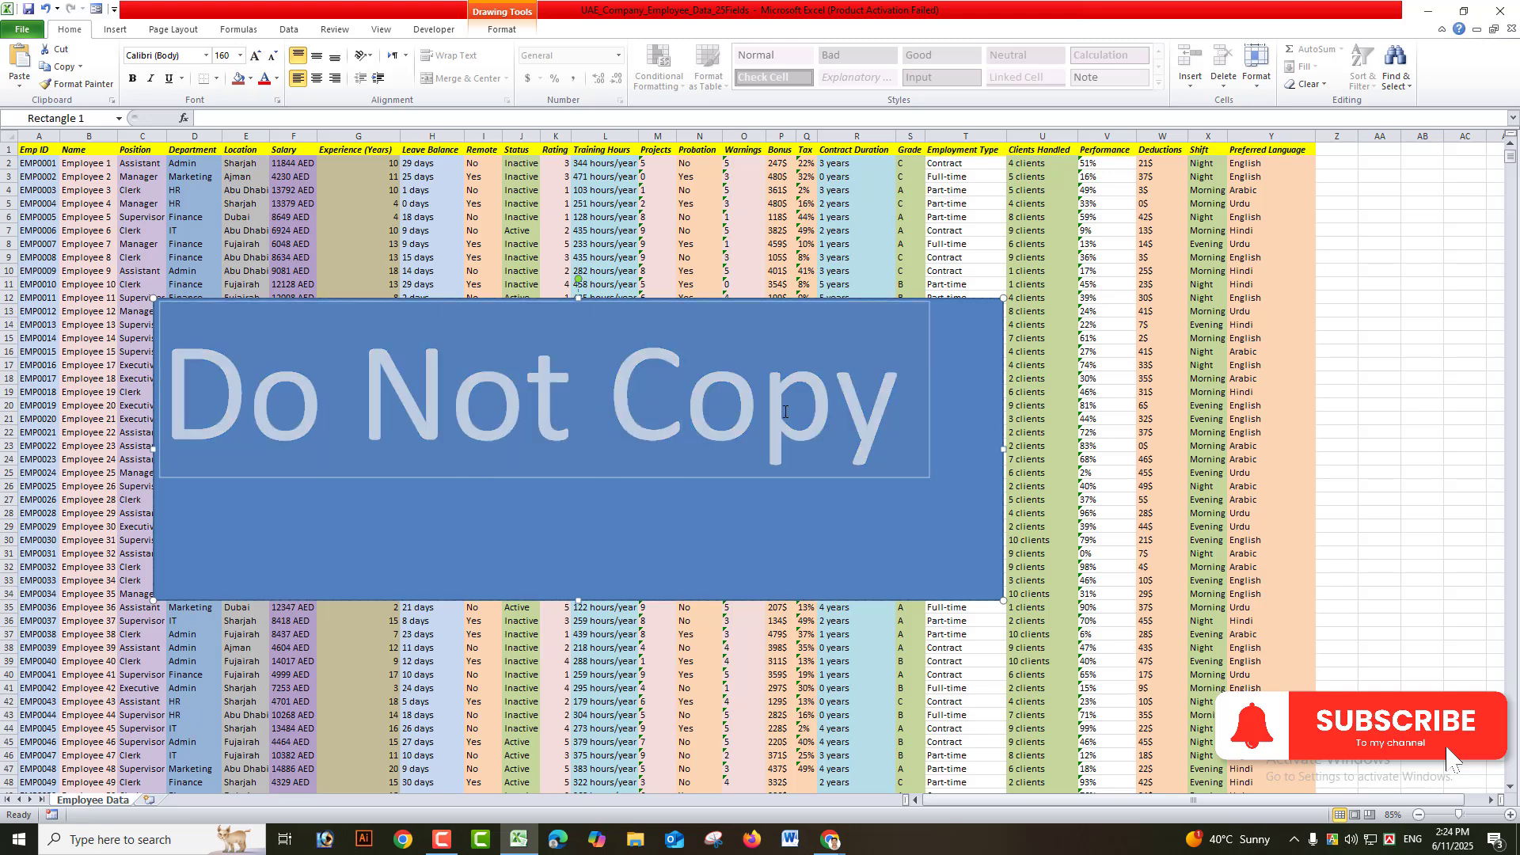
pyautogui.click(509, 32)
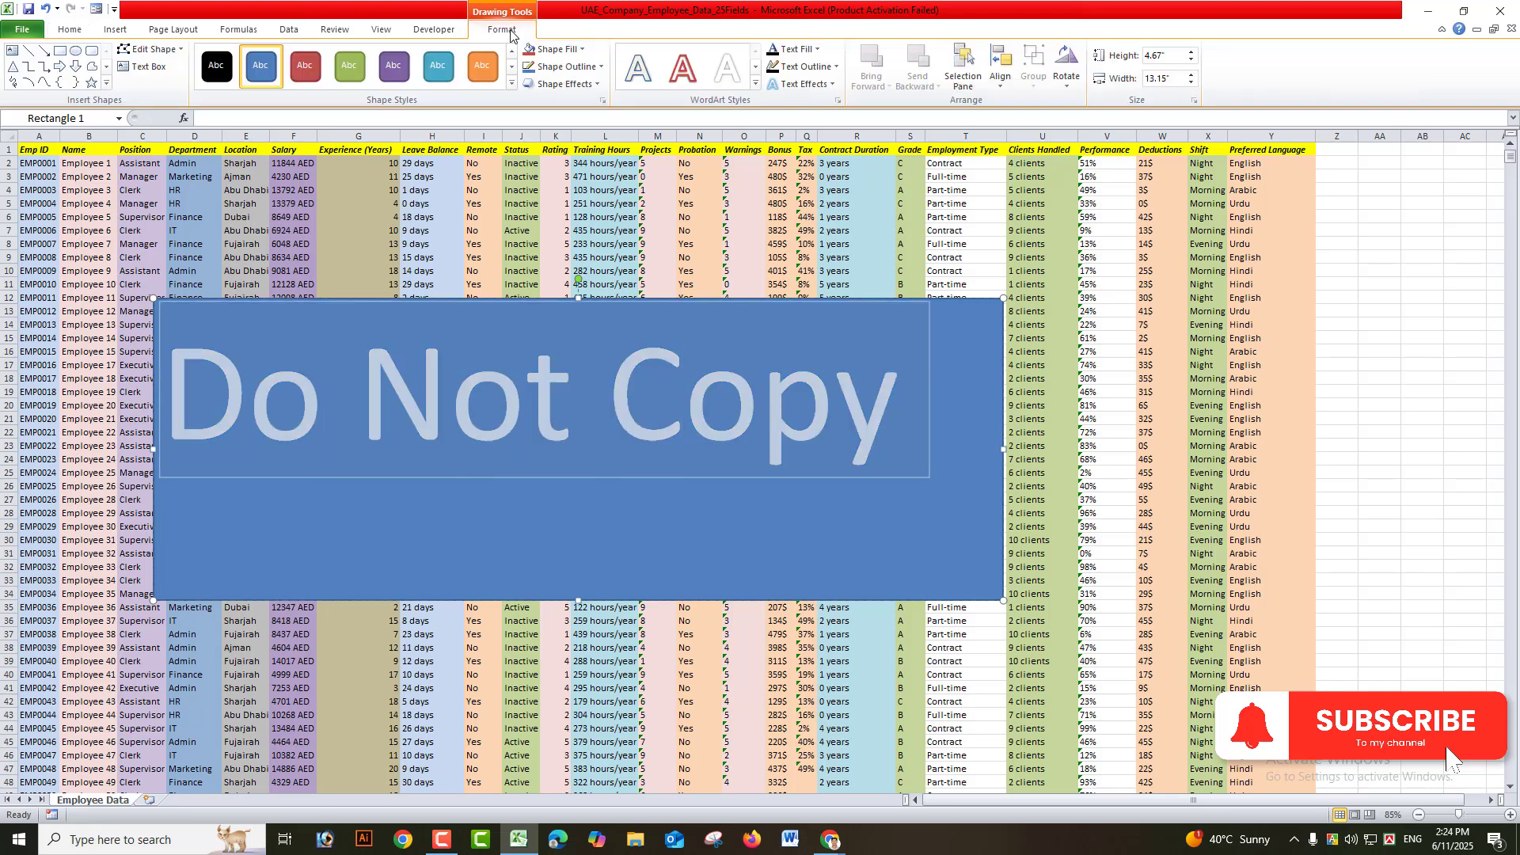
pyautogui.click(568, 53)
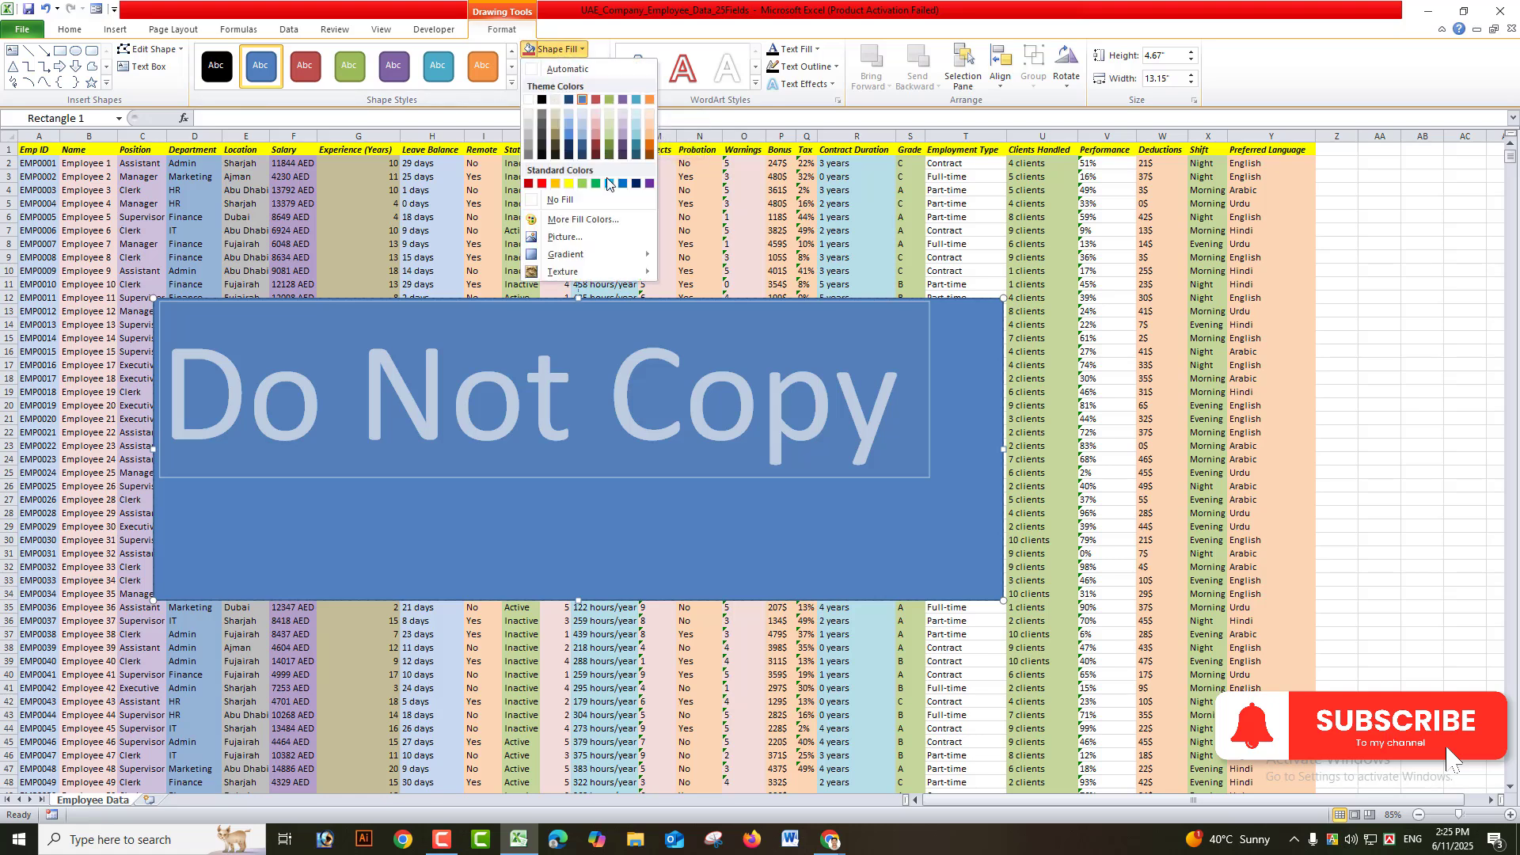
pyautogui.click(577, 199)
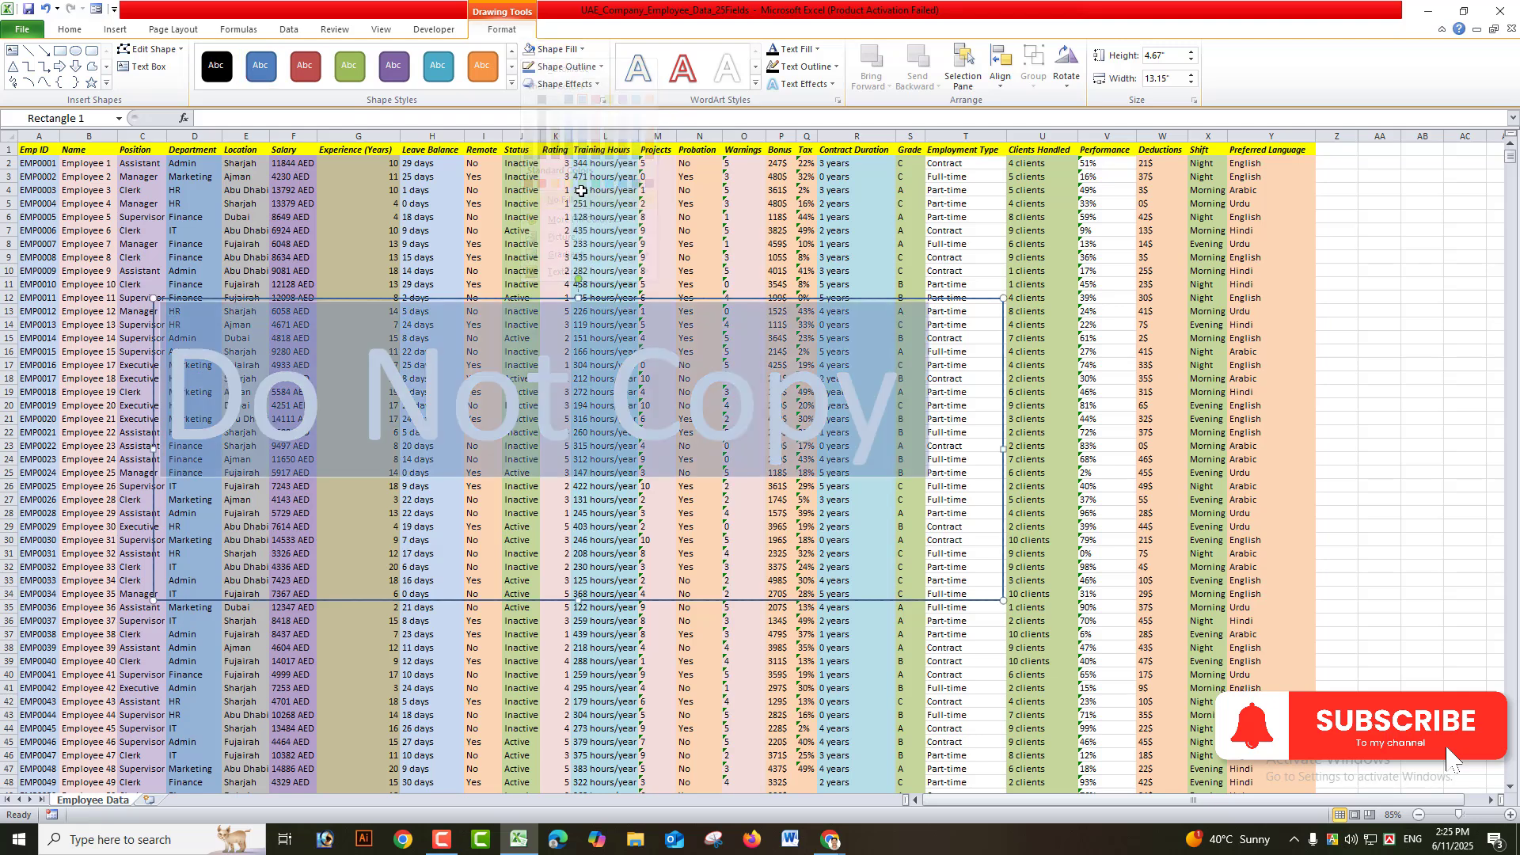
pyautogui.click(560, 71)
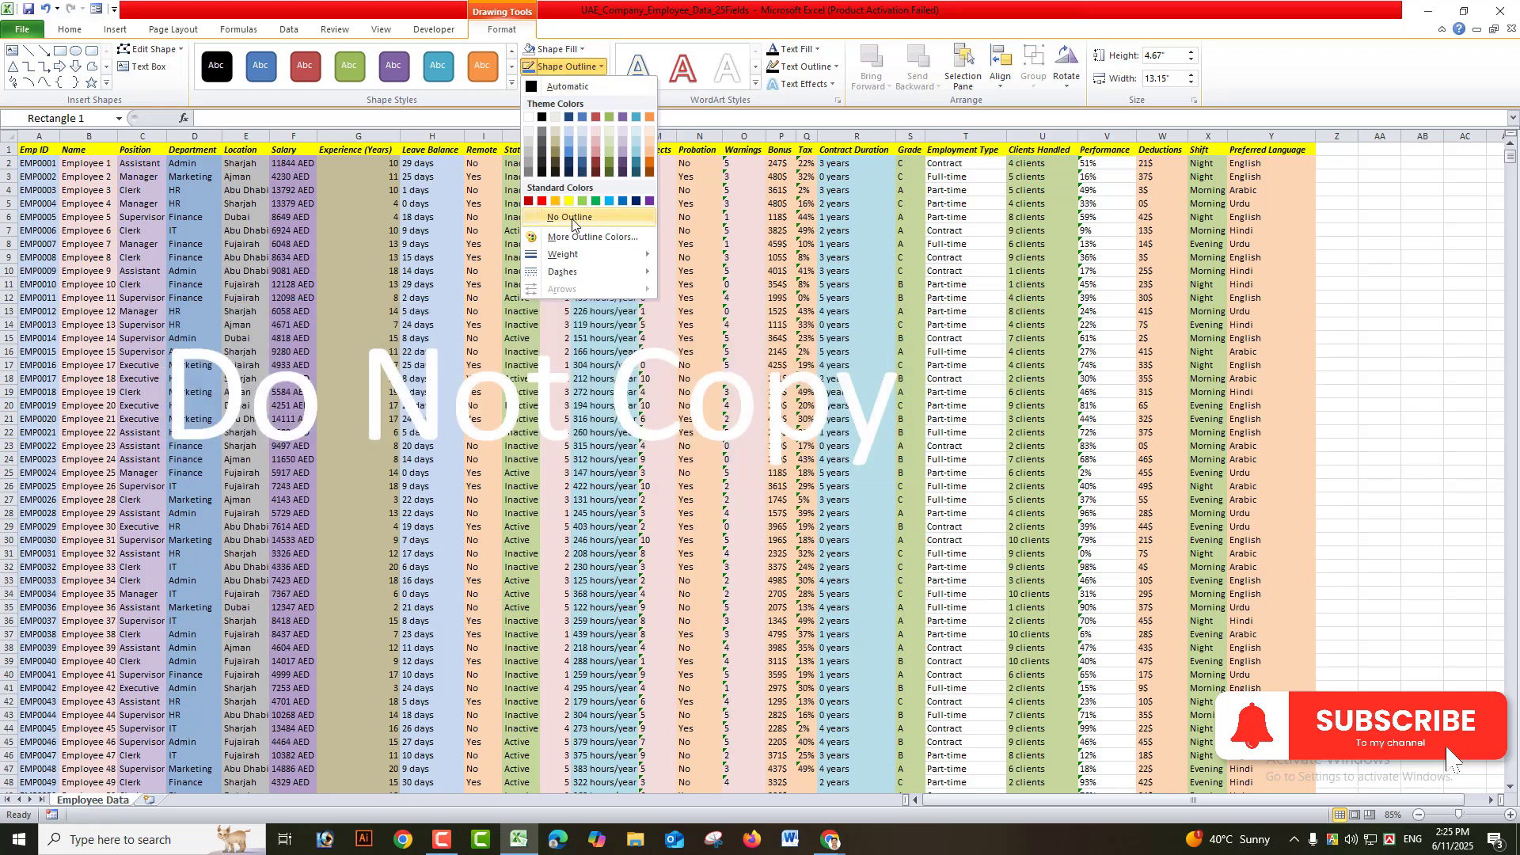
pyautogui.click(571, 219)
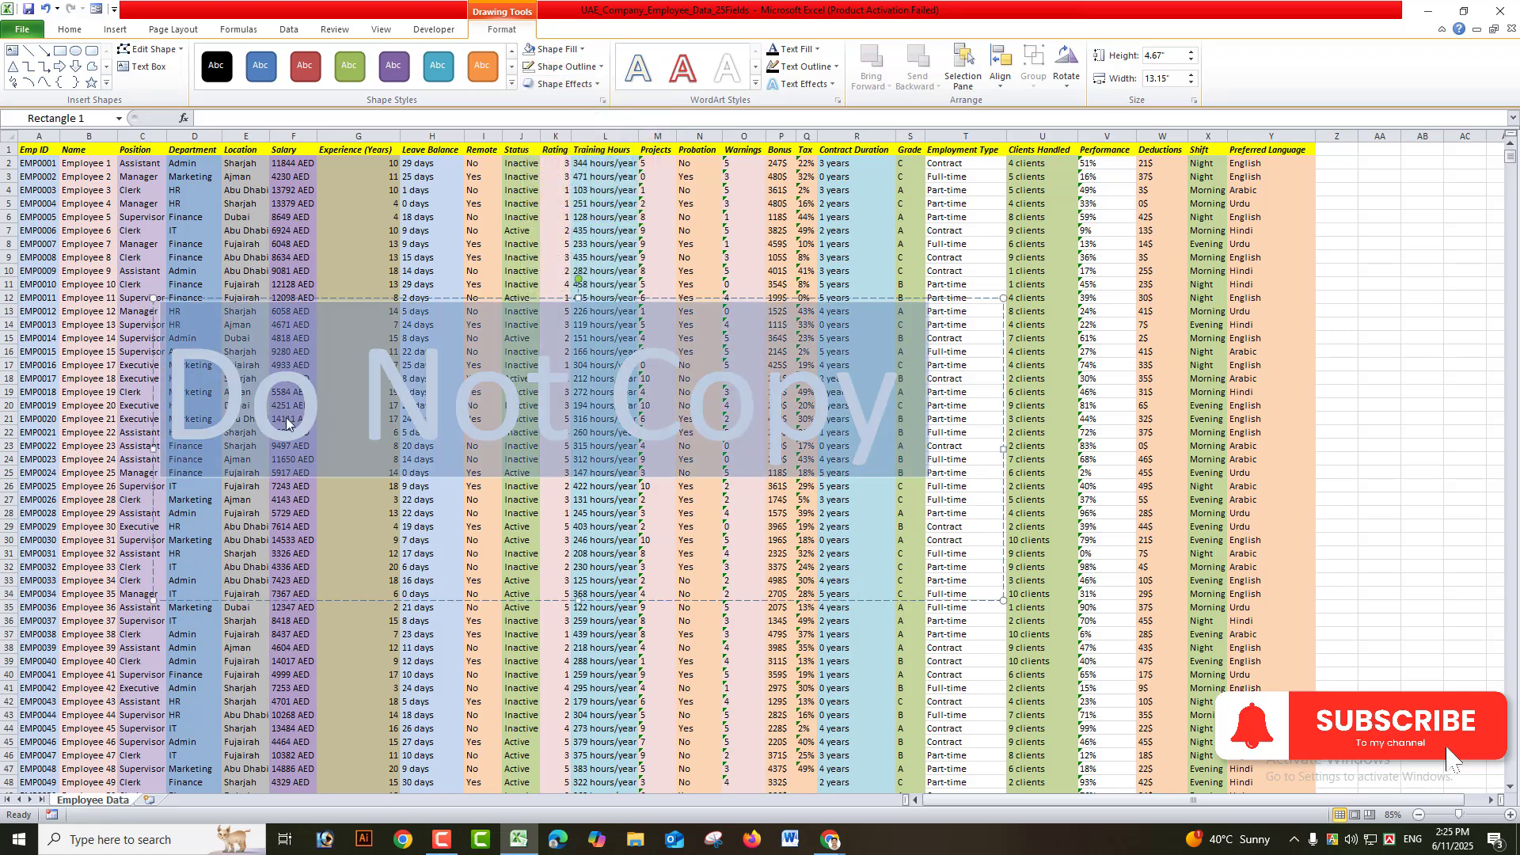
# - Change the text fill of the whole "Do Not Copy" text to black
pyautogui.click(209, 421)
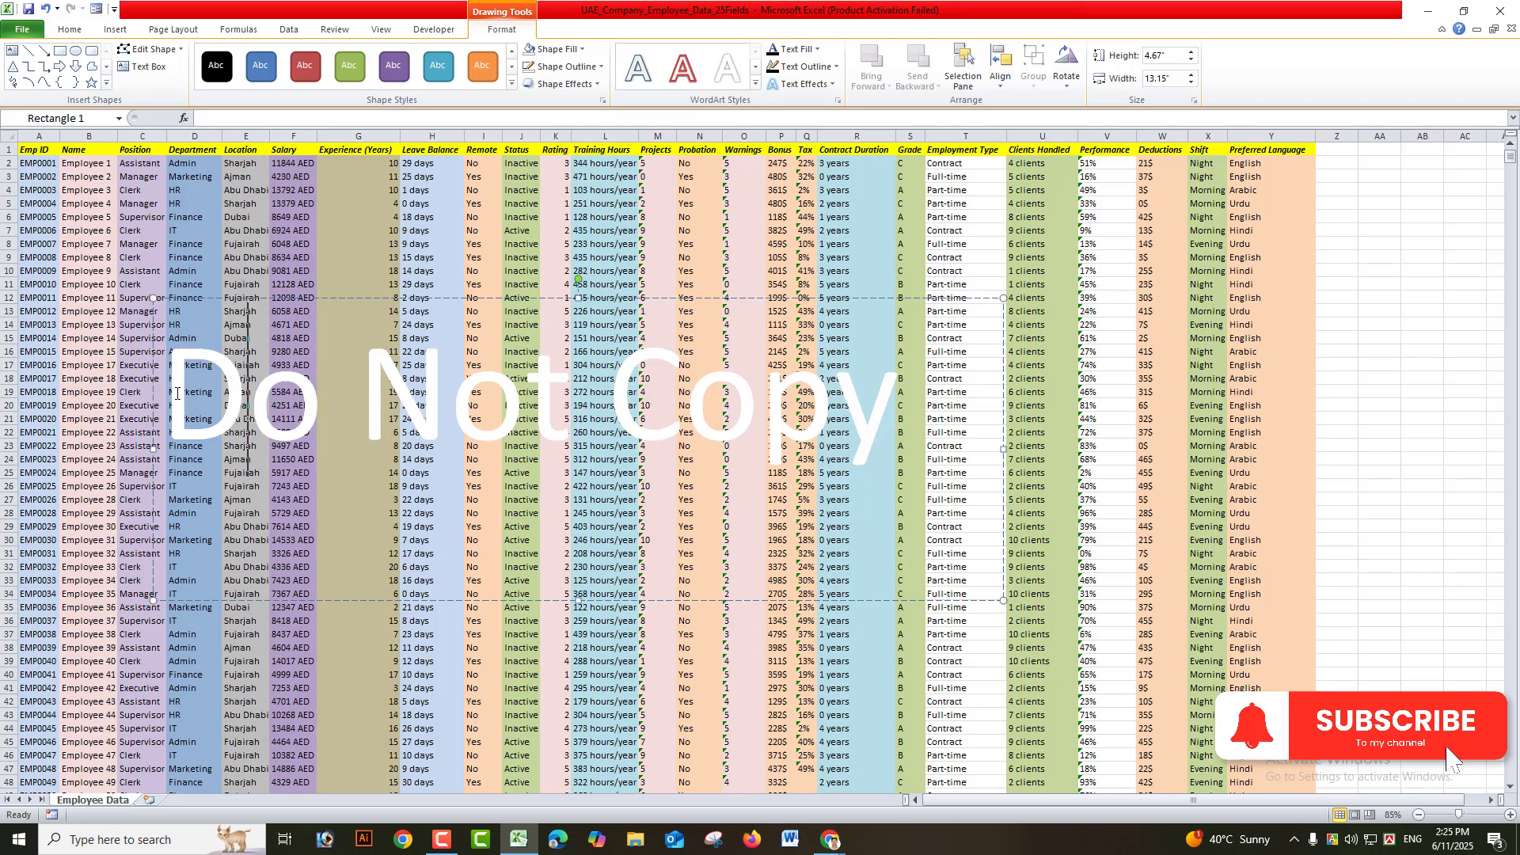
pyautogui.moveTo(176, 393); pyautogui.dragTo(895, 395)
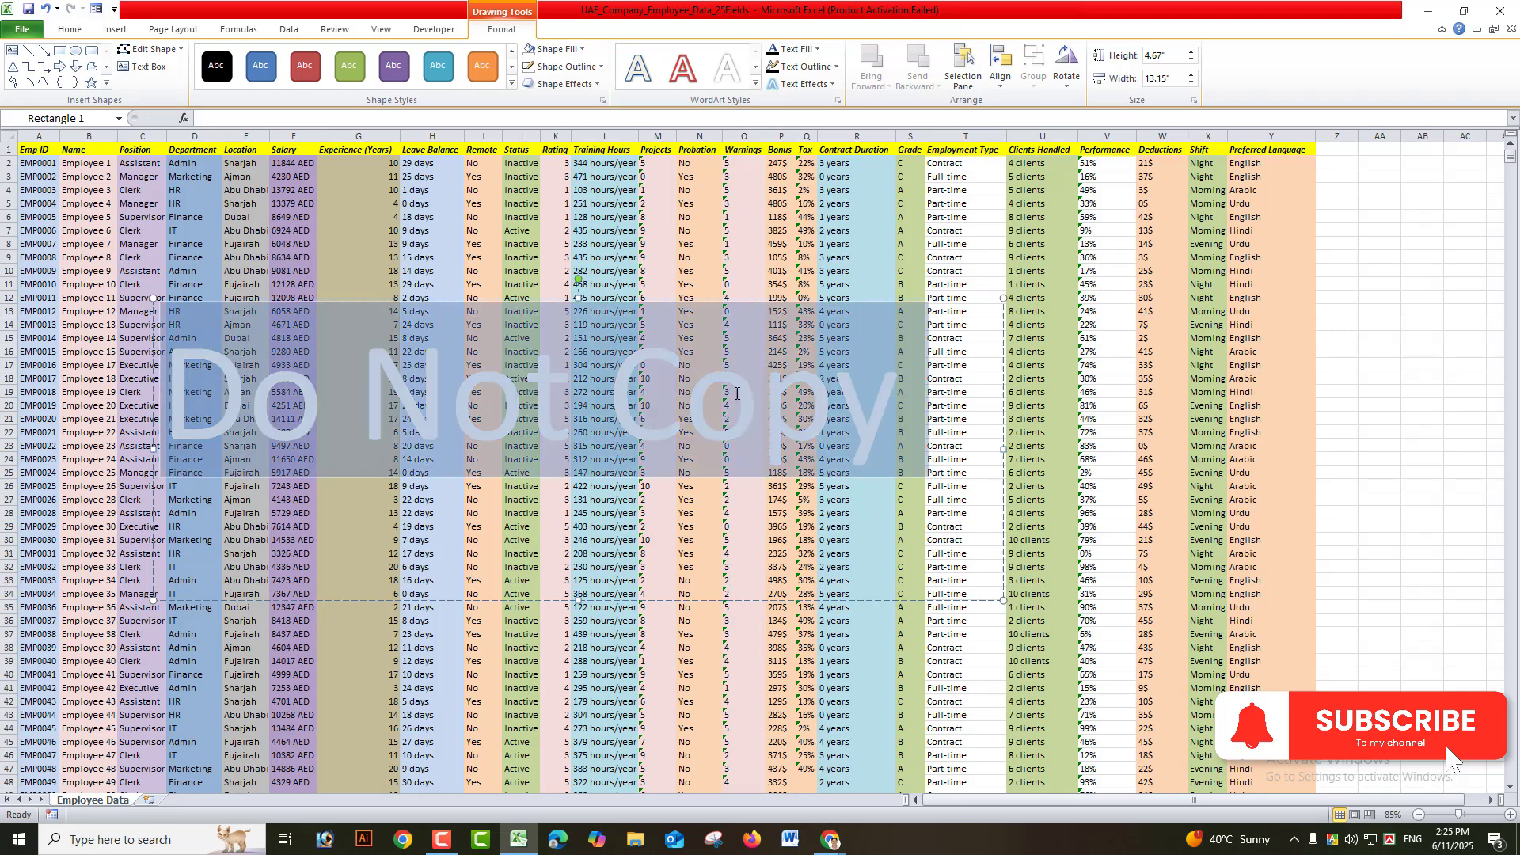
pyautogui.click(816, 55)
pyautogui.click(821, 83)
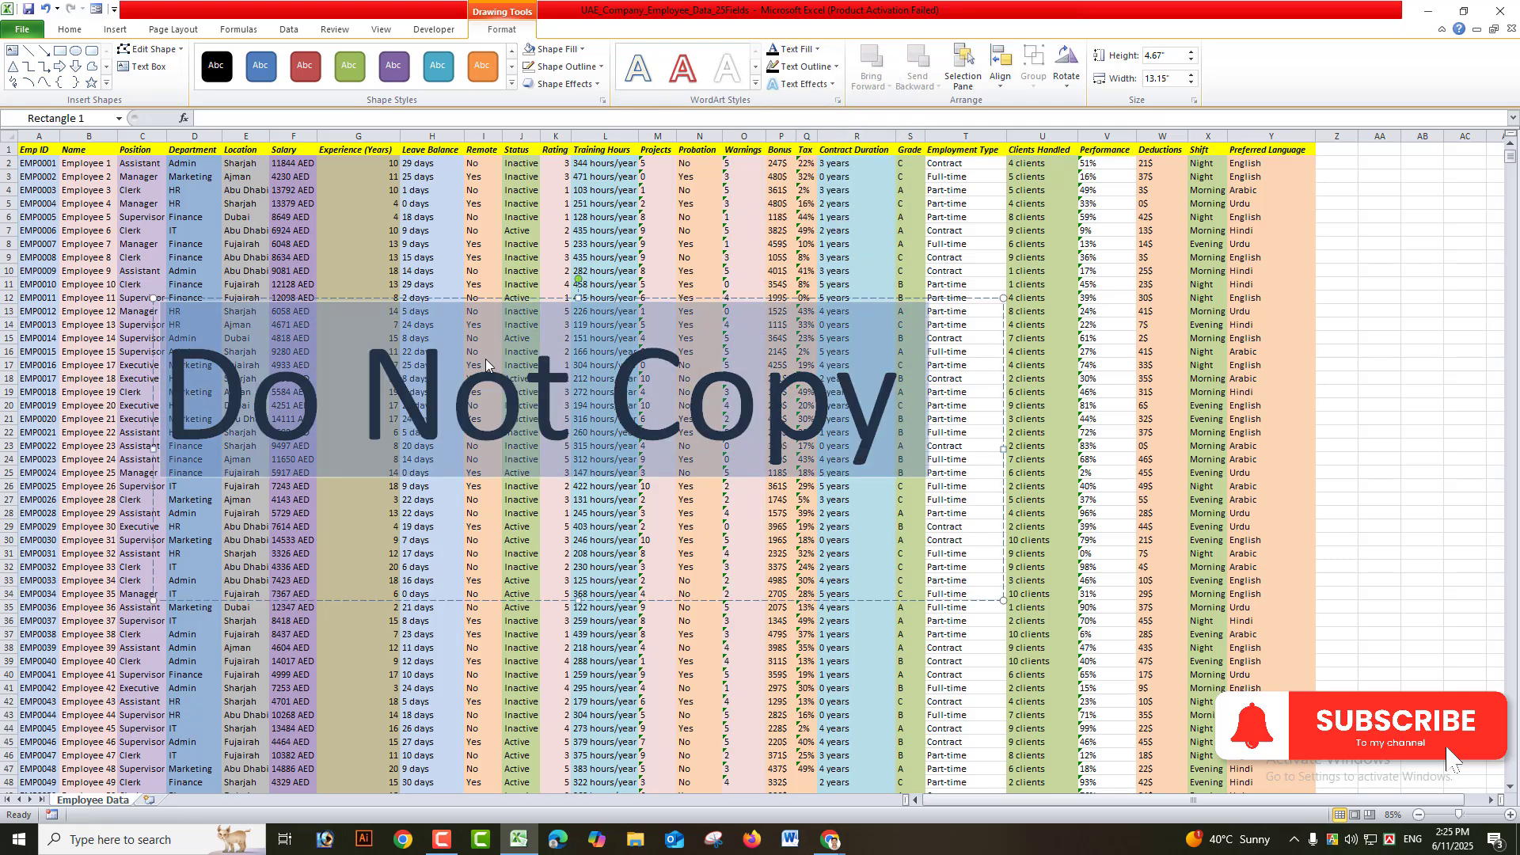
# - Give the "Do Not Copy" text's solid fill a transparency of 68%
pyautogui.click(796, 51)
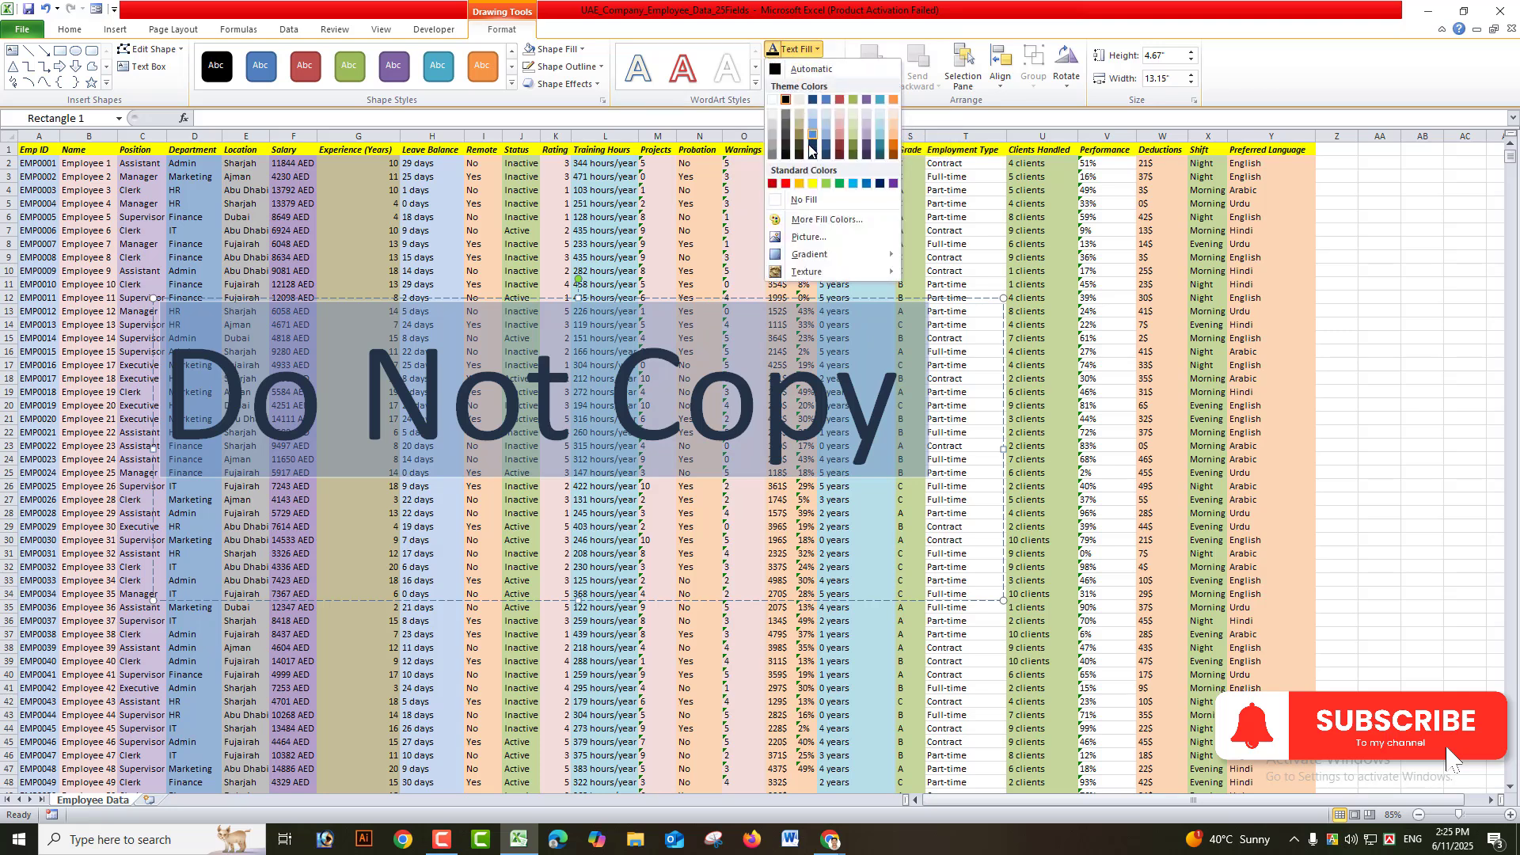
pyautogui.moveTo(802, 258)
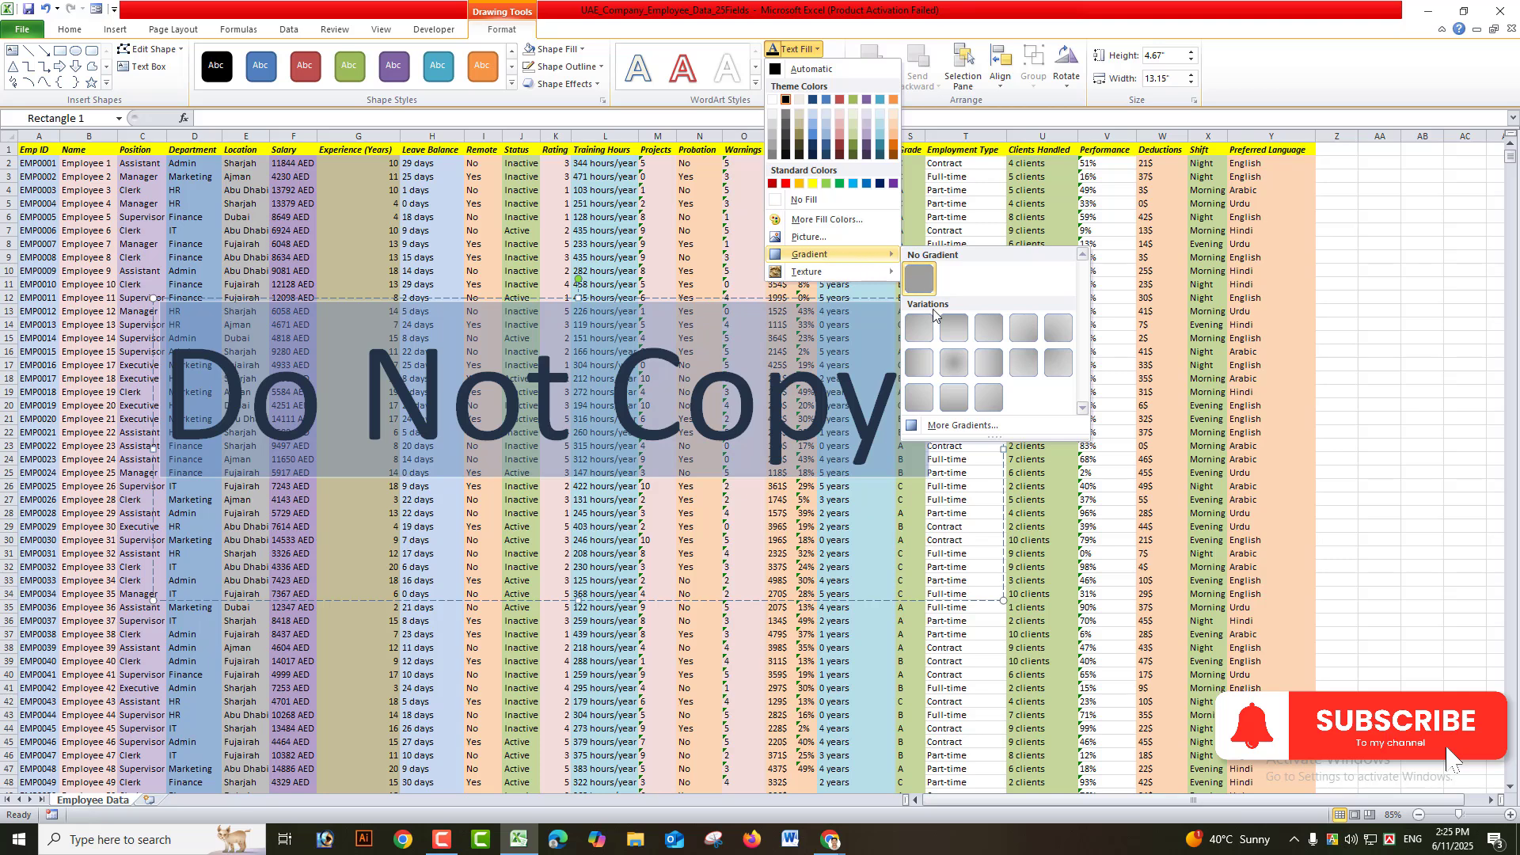
pyautogui.click(957, 431)
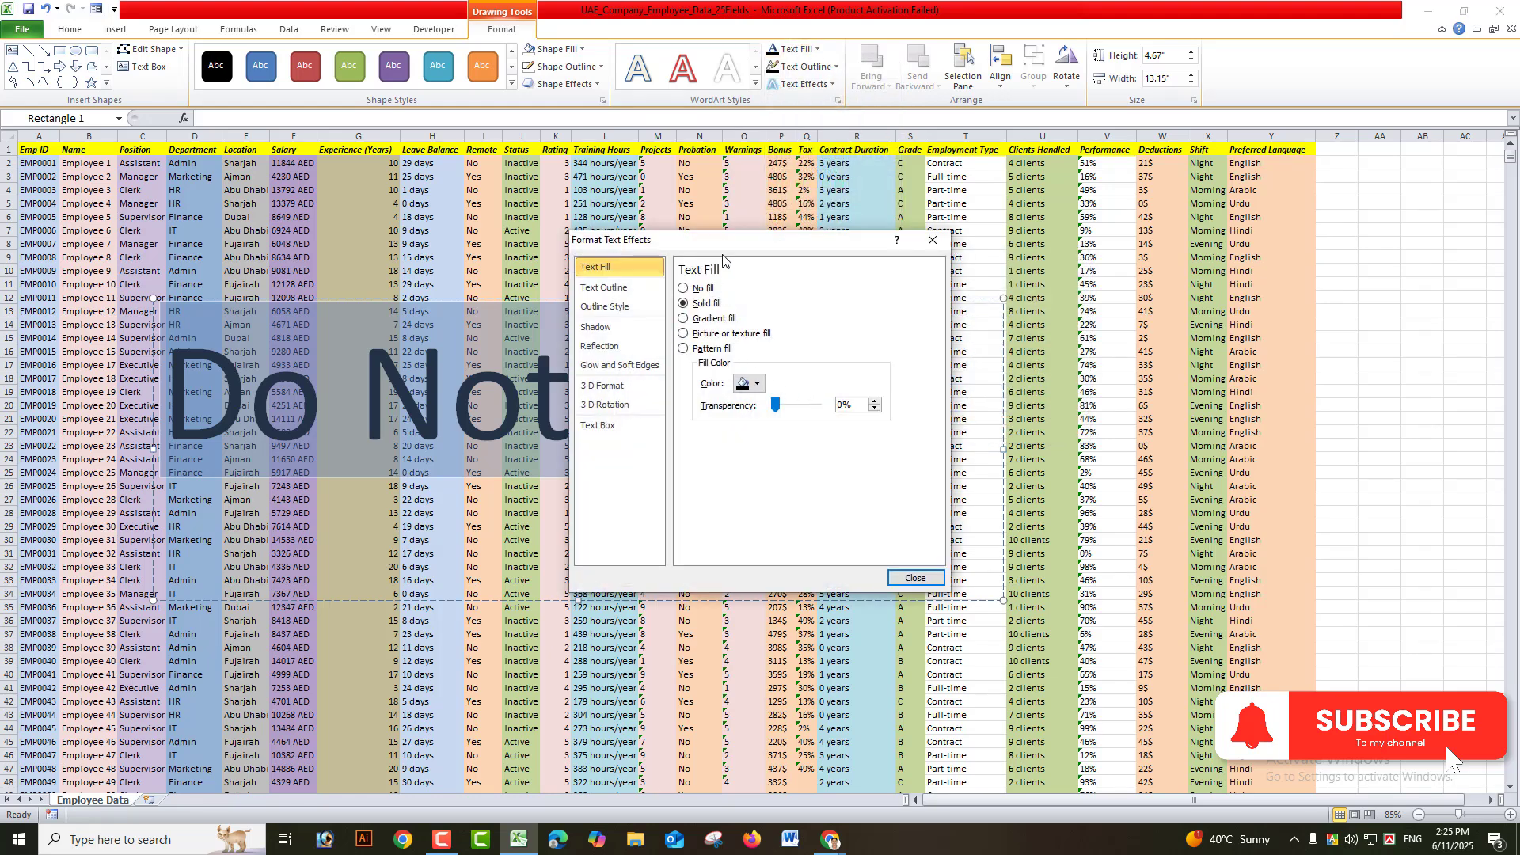
pyautogui.moveTo(773, 240); pyautogui.dragTo(1021, 238)
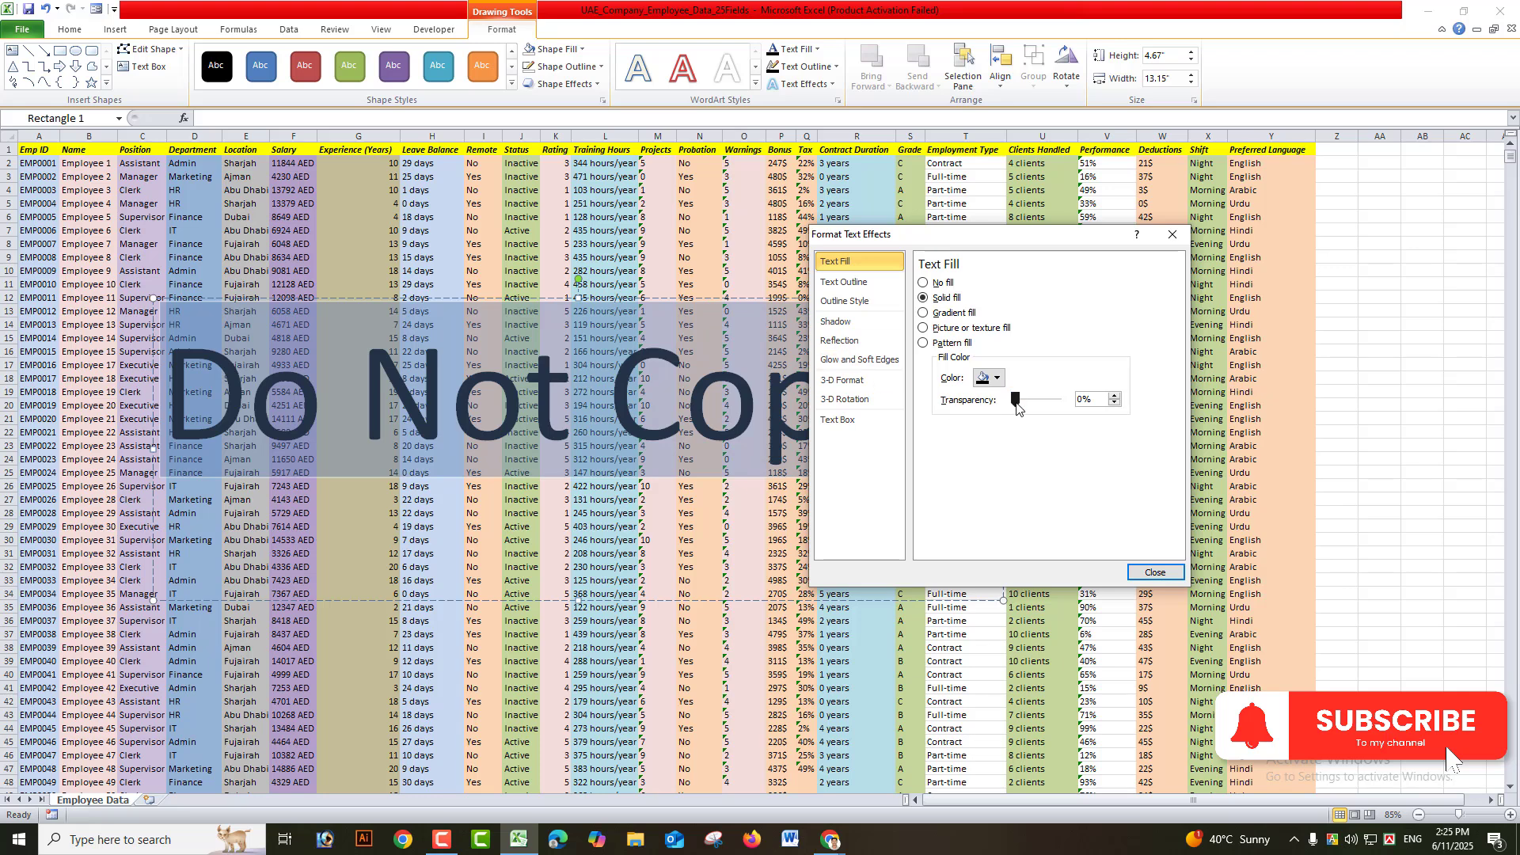
pyautogui.moveTo(1017, 407); pyautogui.dragTo(1046, 411)
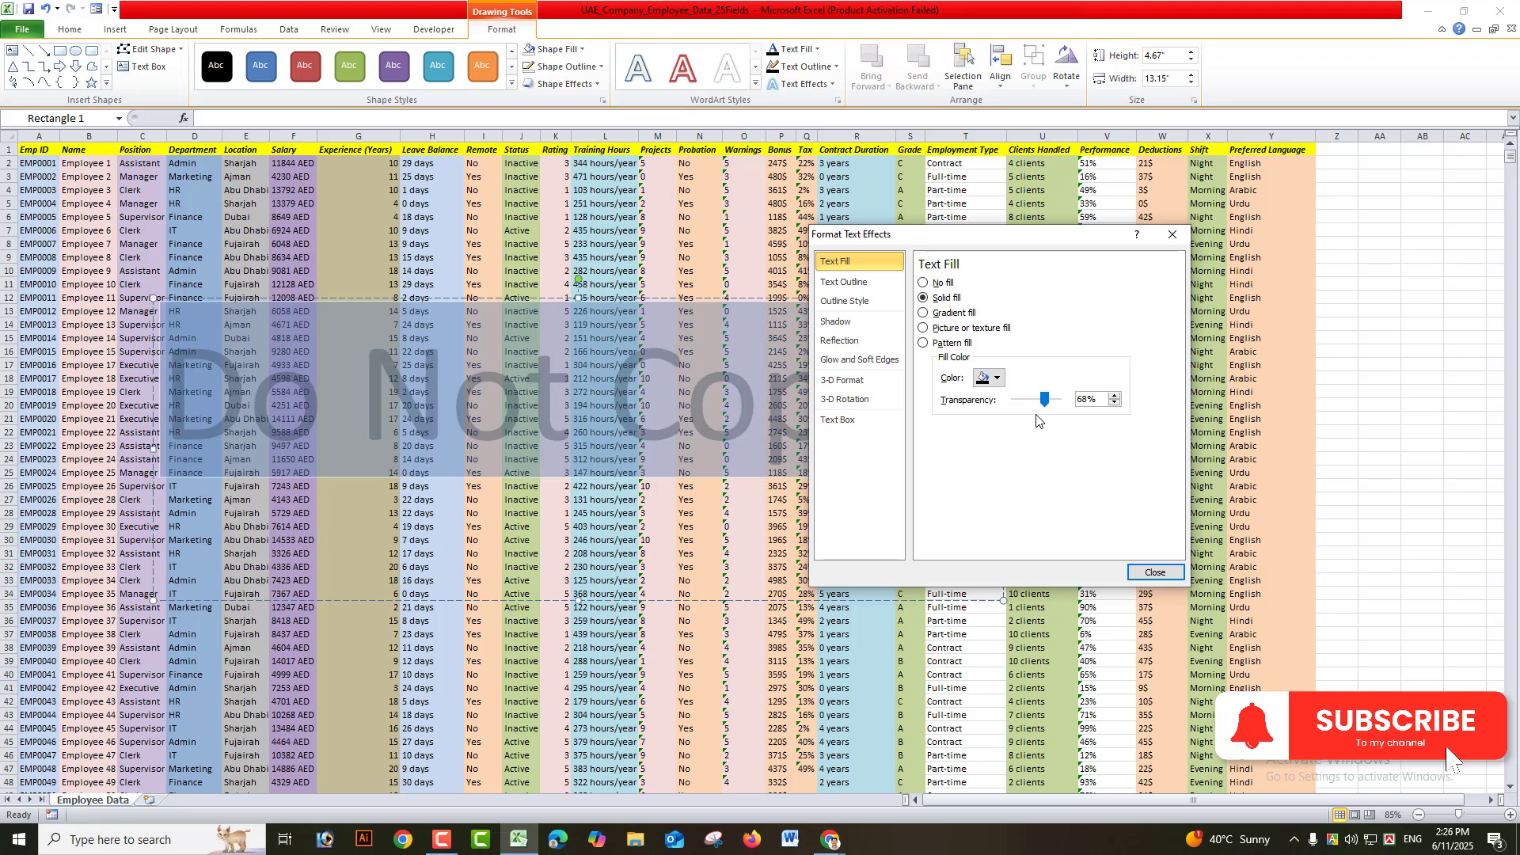
pyautogui.click(1156, 572)
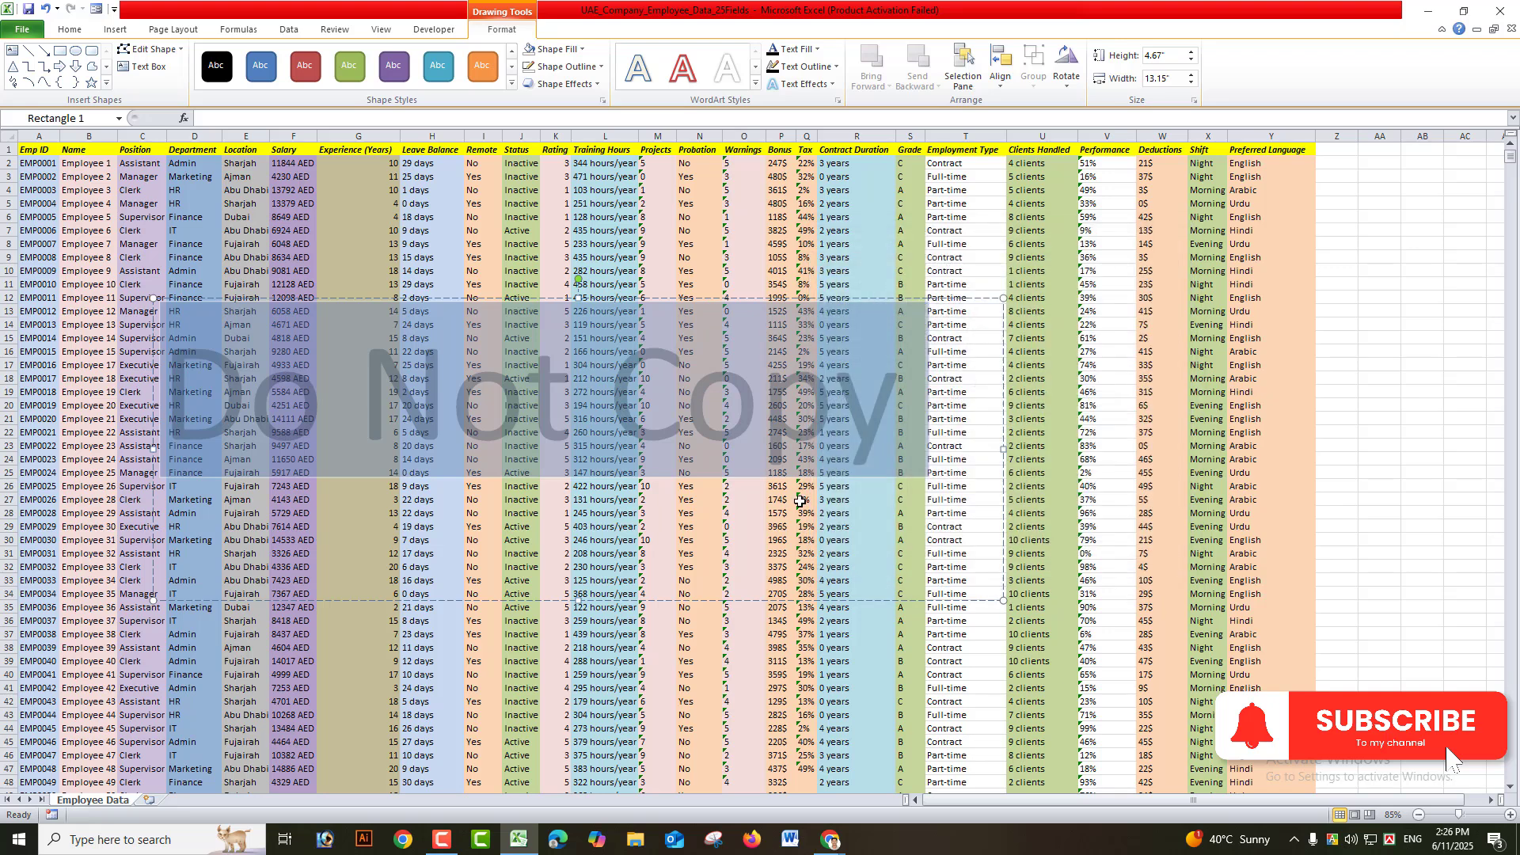
pyautogui.click(736, 421)
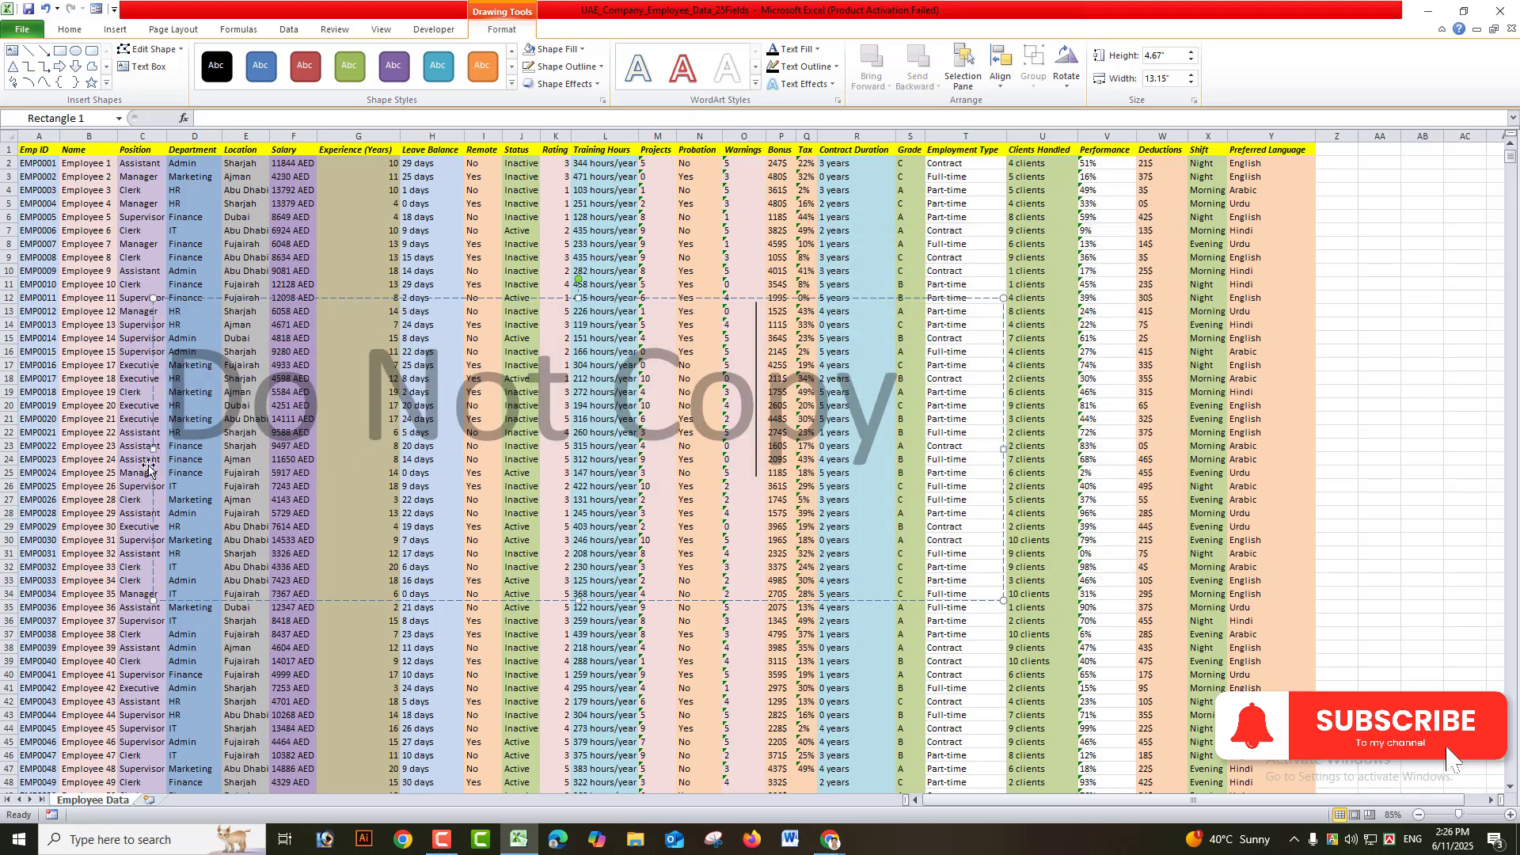
pyautogui.click(412, 727)
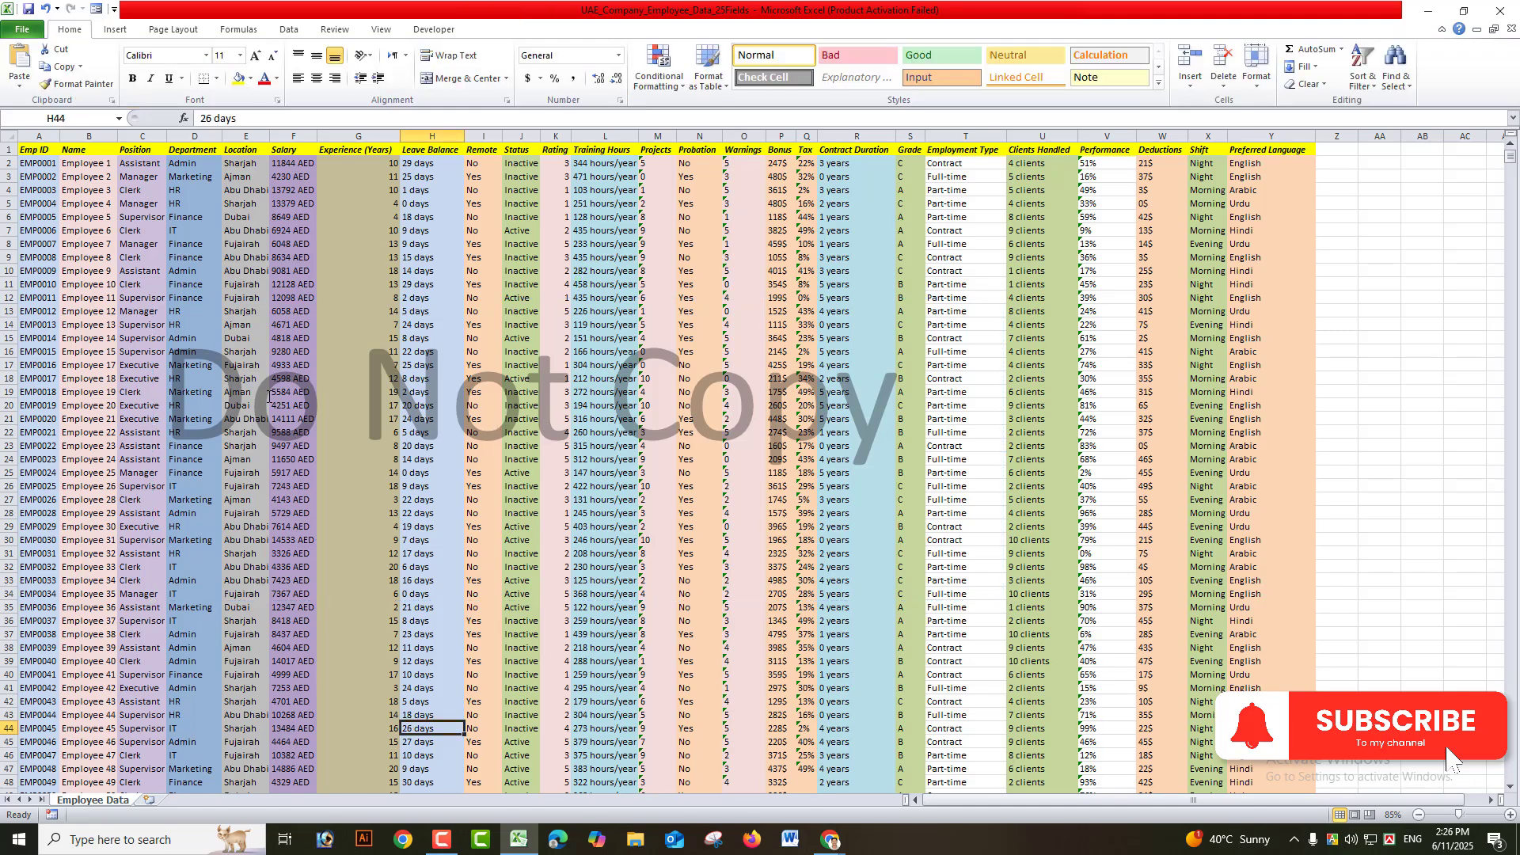
# - Rotate the "Do Not Copy" shape counterclockwise so its text runs diagonally upward across the employee data, and deselect it
pyautogui.click(341, 420)
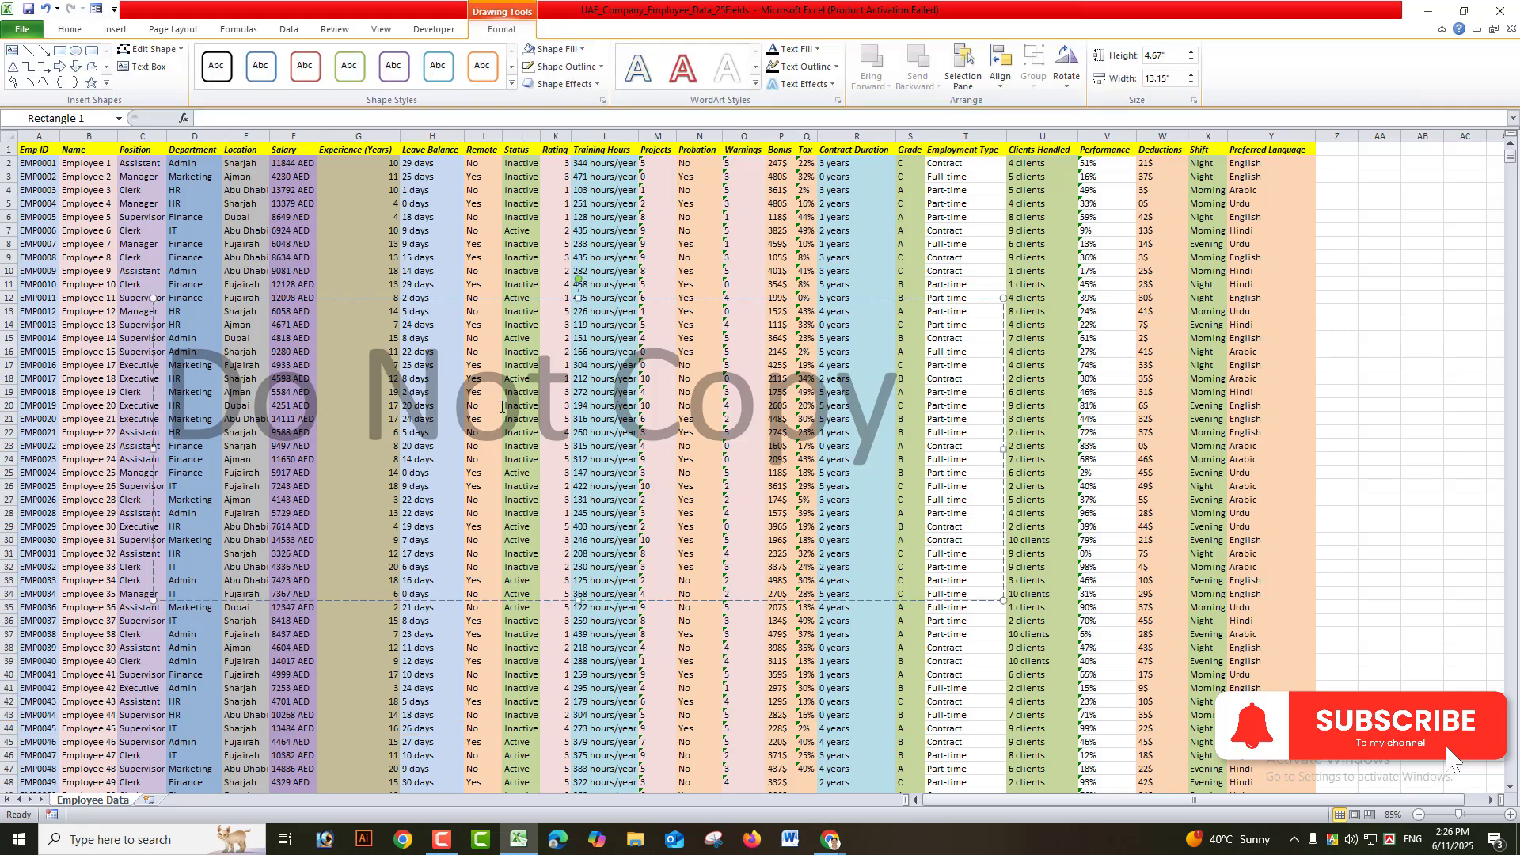
pyautogui.click(553, 320)
pyautogui.moveTo(578, 281); pyautogui.dragTo(463, 254)
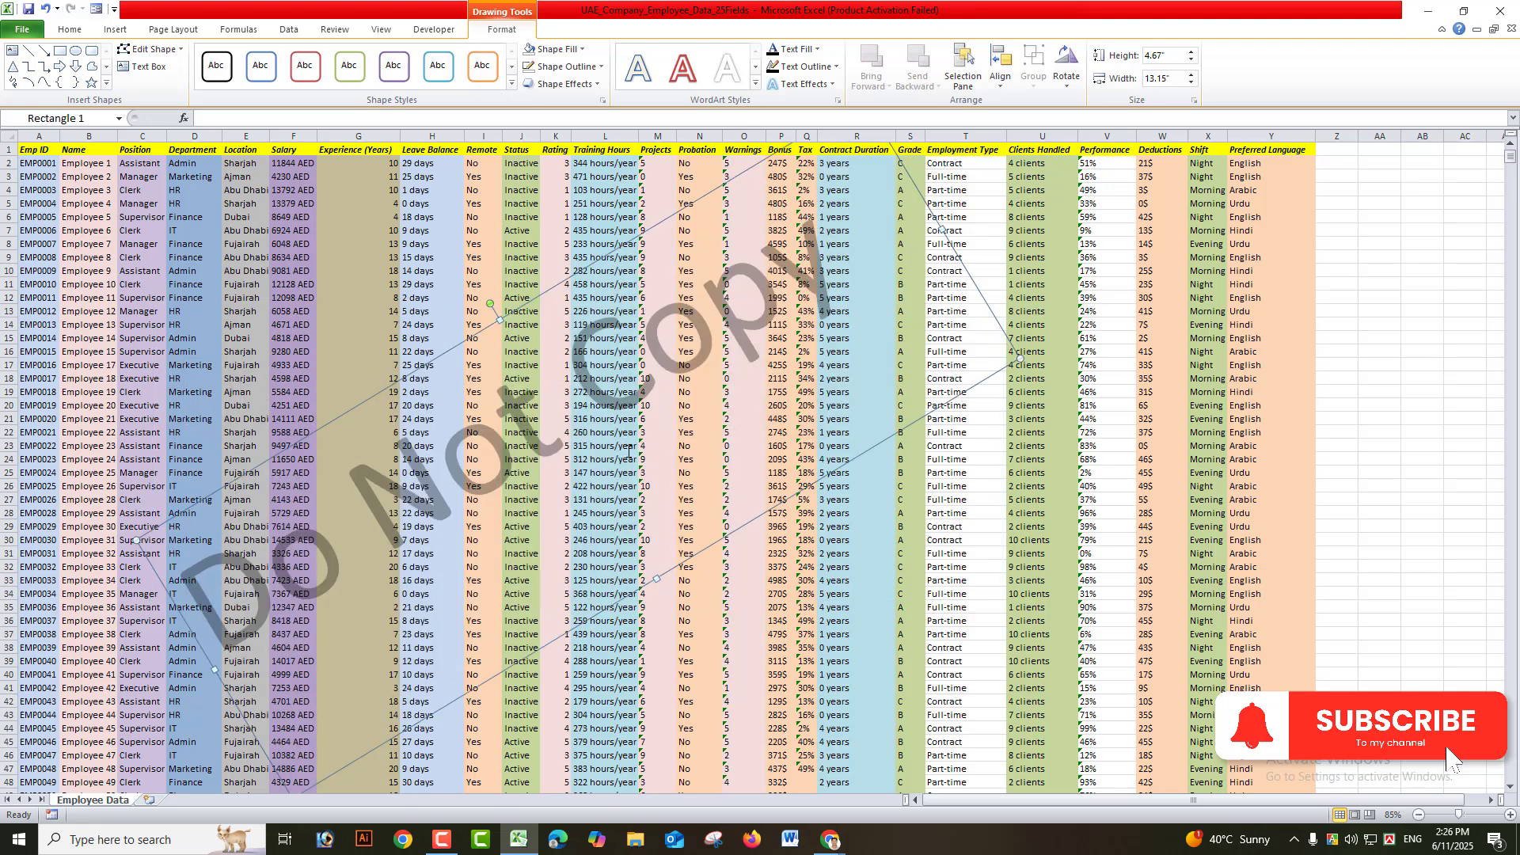
pyautogui.click(832, 595)
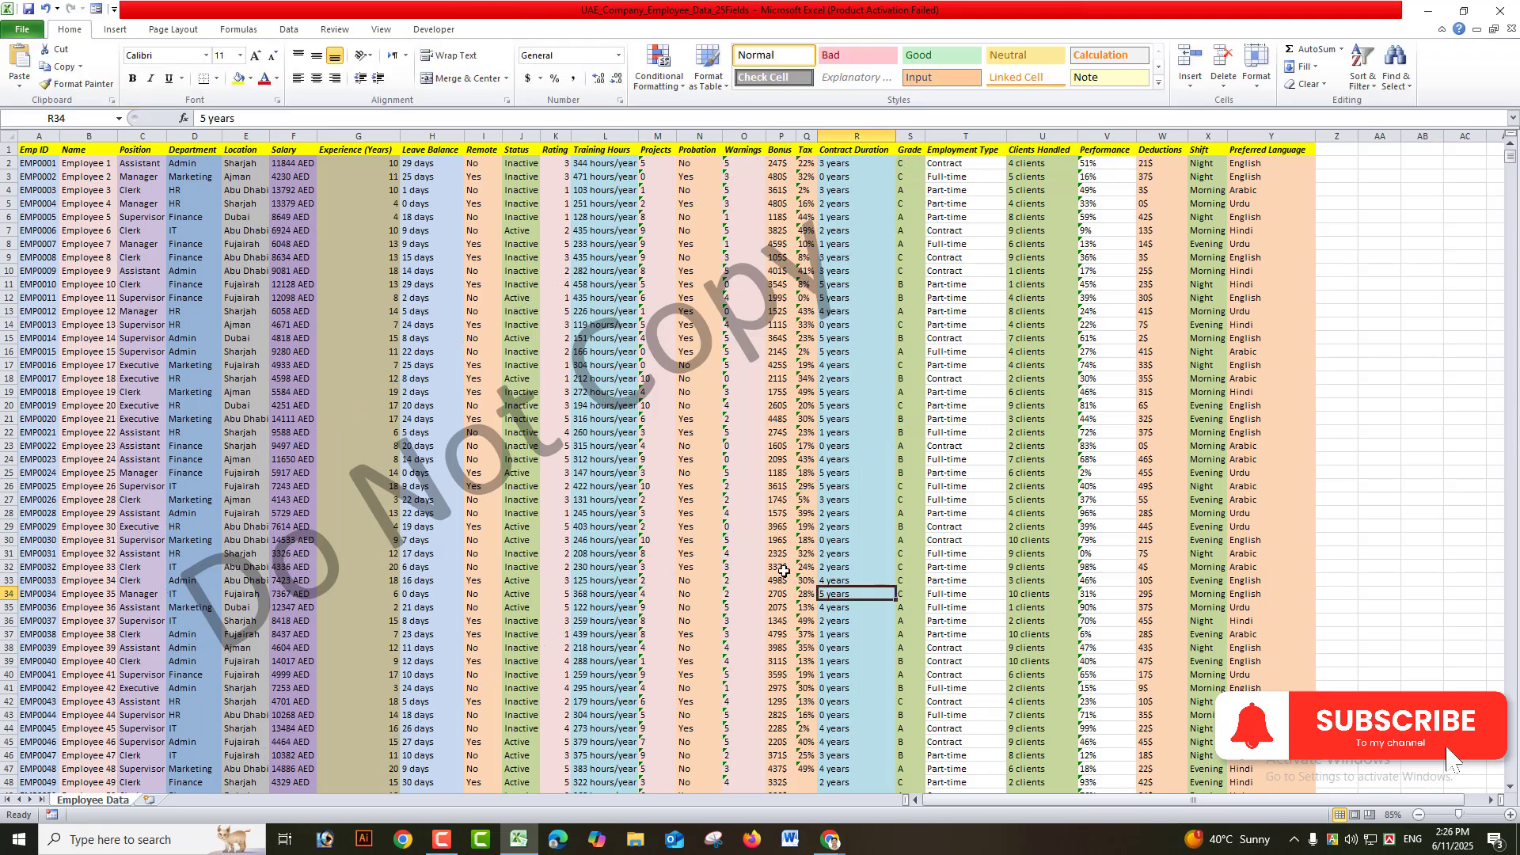